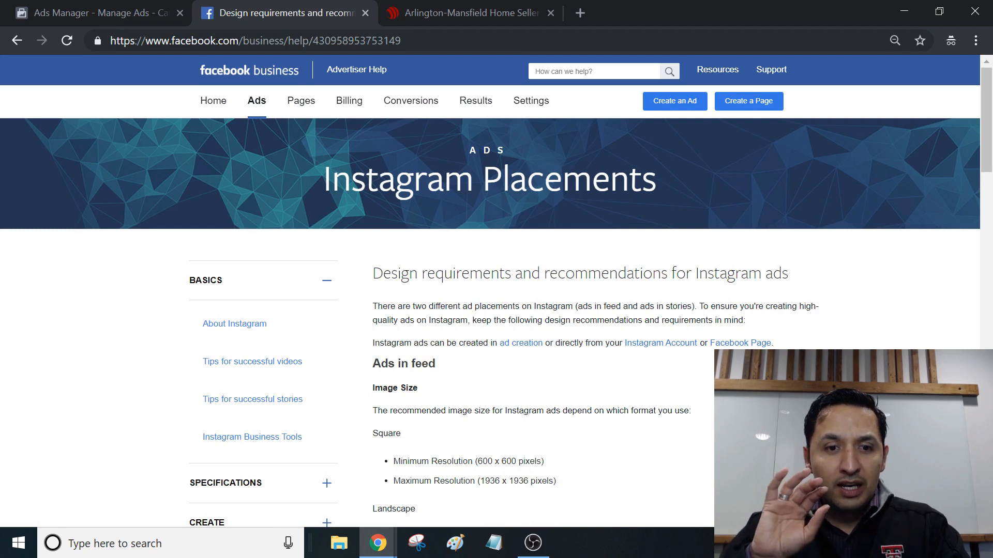
Step: Review the feed and stories design requirements for Instagram ads, including image sizes, file types and dimensions
drag(987, 168, 947, 200)
scroll(946, 201, up, 3)
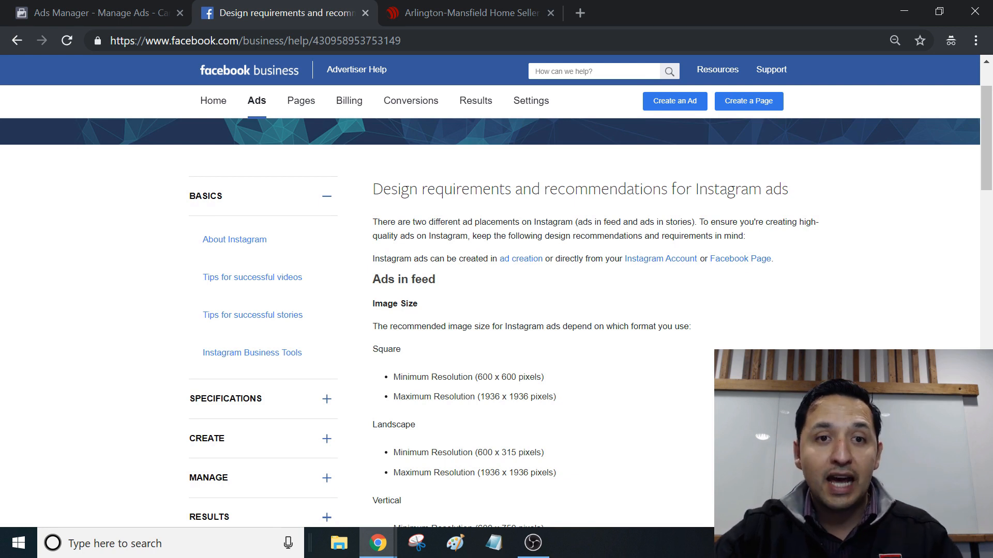
scroll(490, 320, up, 2)
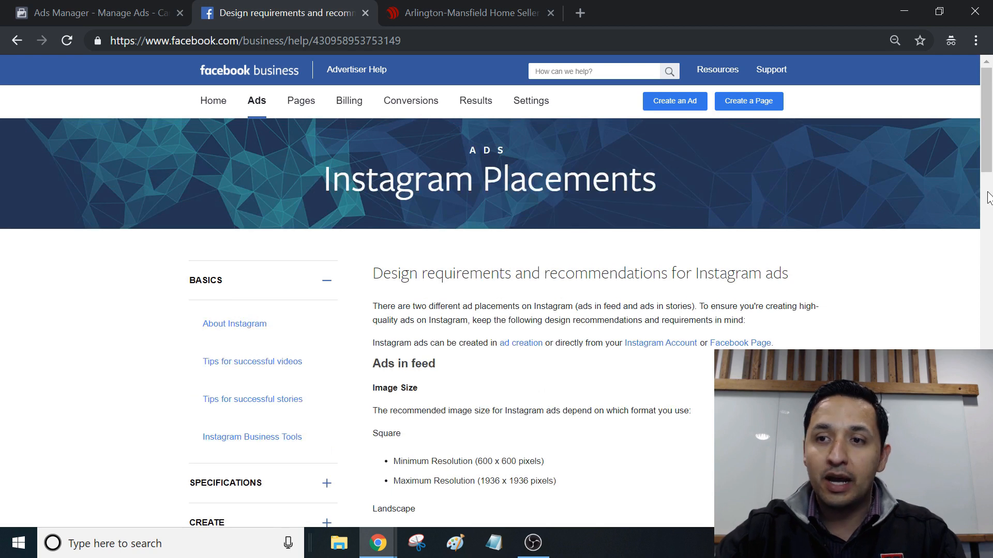
drag(990, 144, 990, 201)
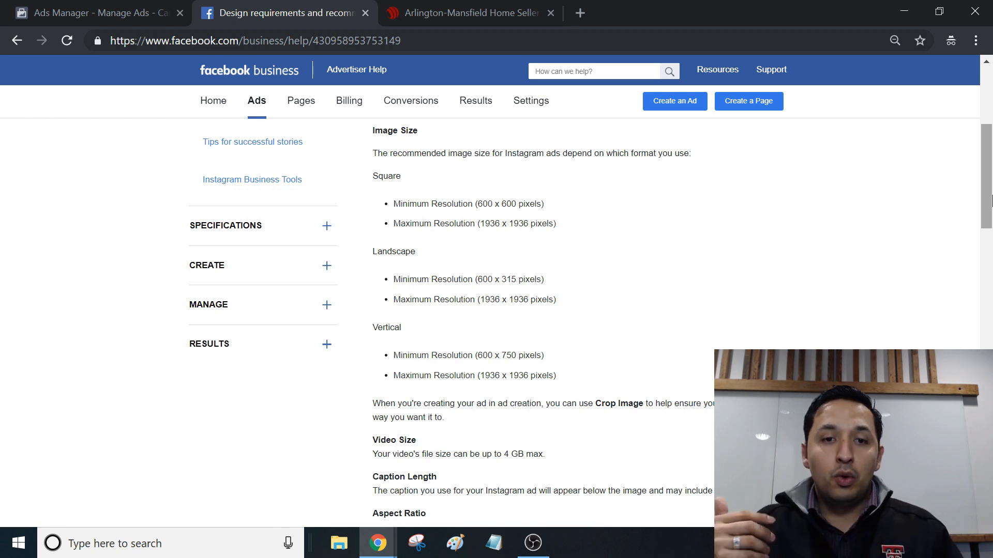
drag(990, 201, 988, 325)
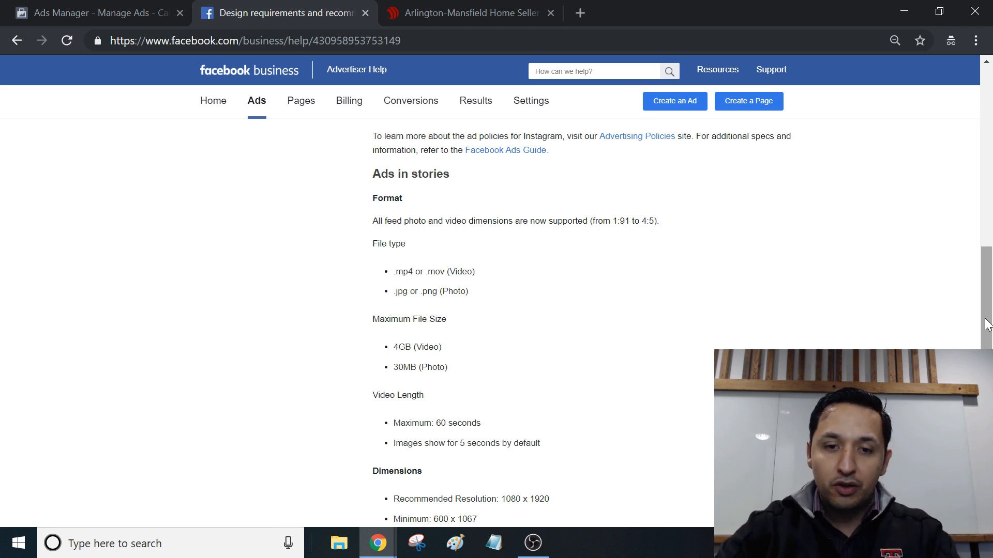
drag(988, 324, 940, 197)
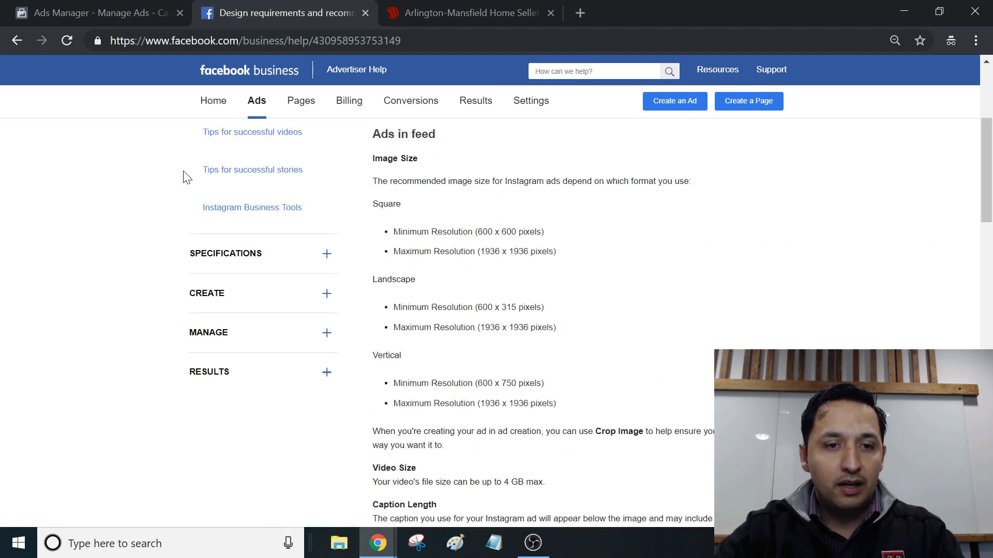
Step: Browse the help topics under Specifications, Create, Manage, Results and Basics on the Instagram Placements page
click(213, 251)
click(207, 217)
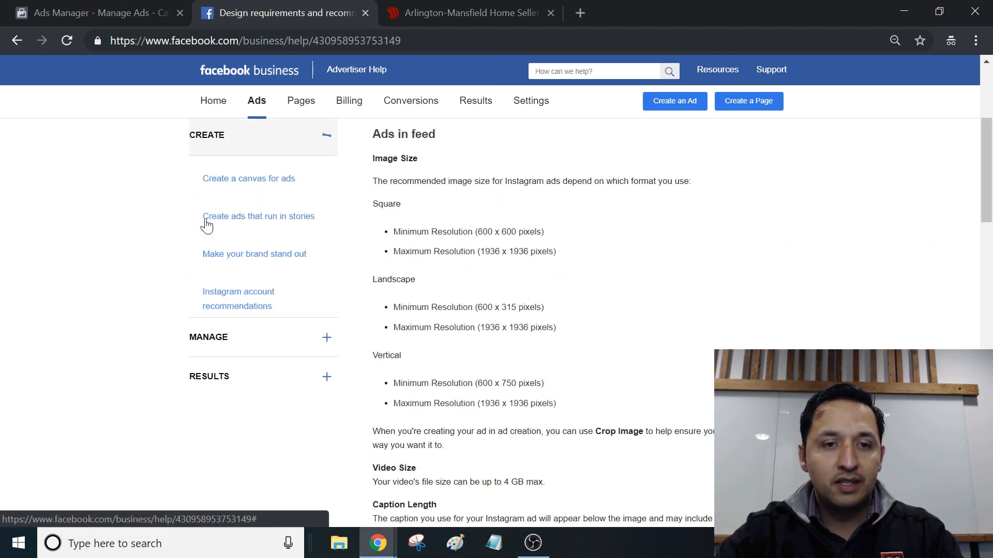
click(213, 354)
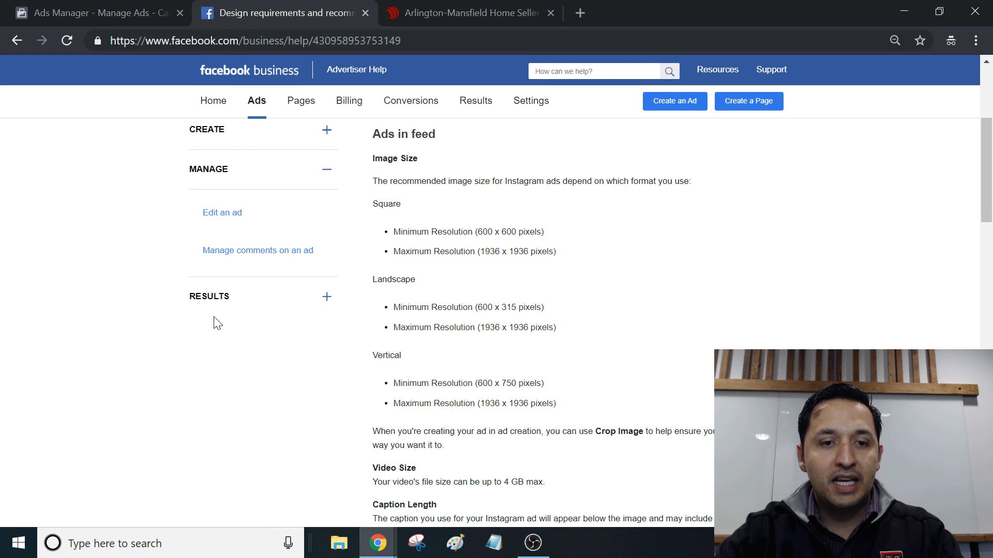
click(211, 310)
scroll(214, 316, up, 5)
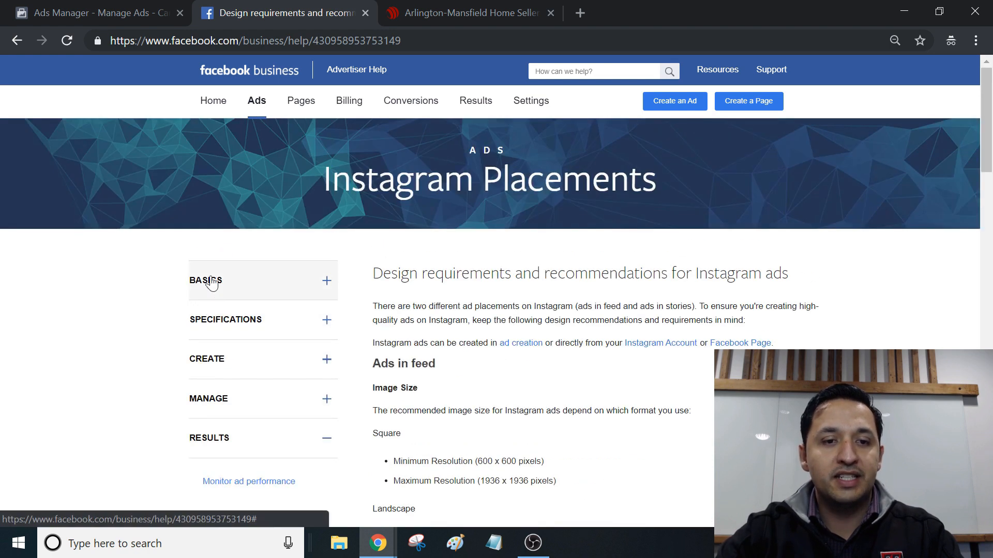
click(211, 283)
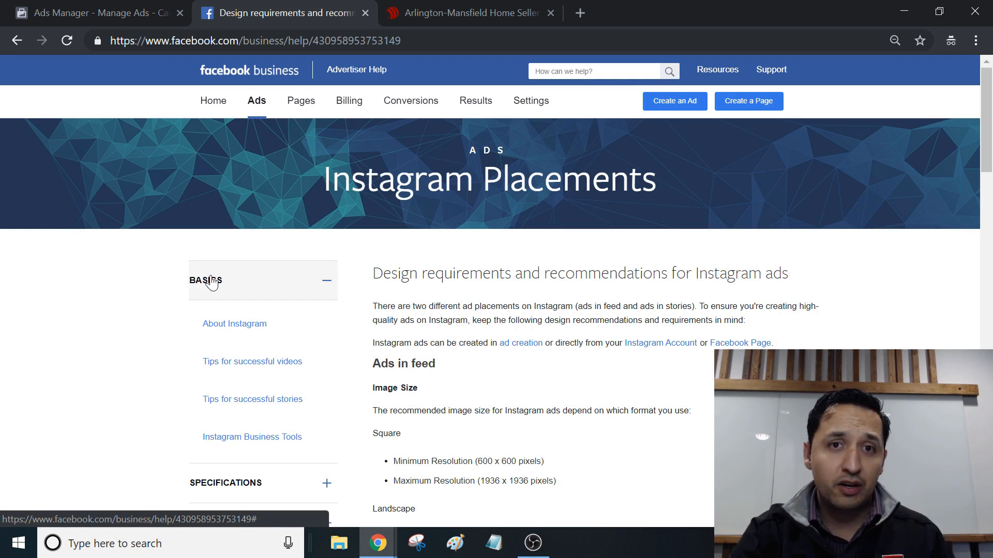
Step: Look at the campaign objectives in Ads Manager, and return to the Instagram feed image size requirements
click(47, 11)
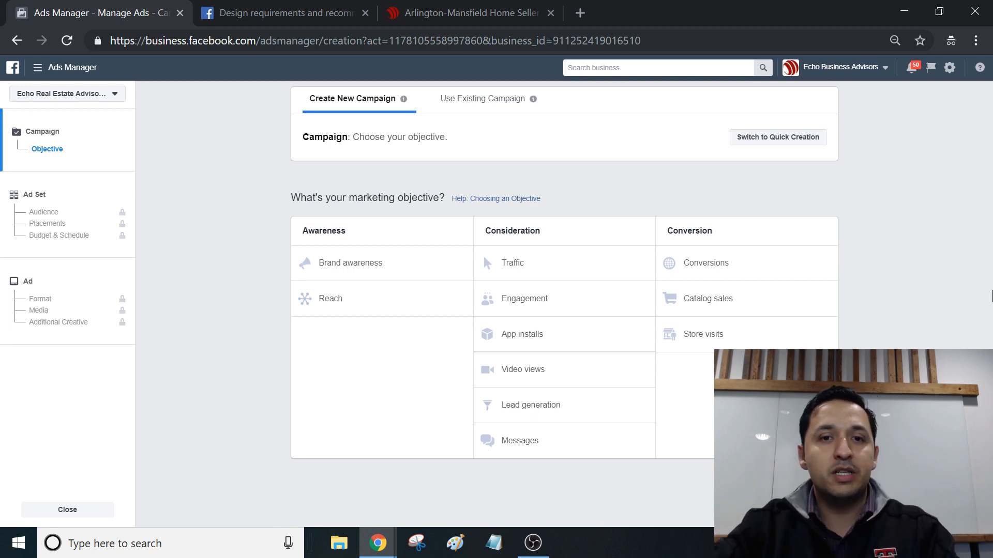
click(280, 13)
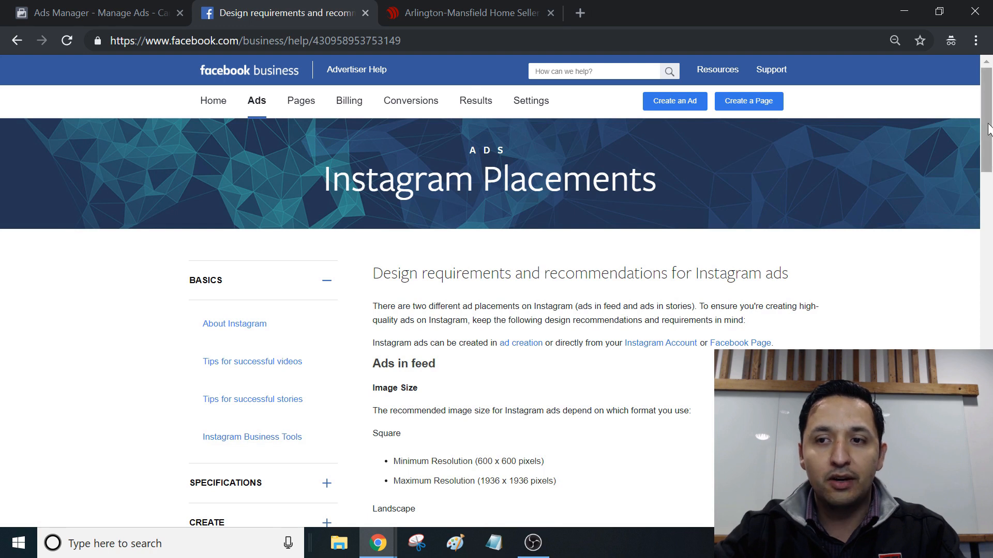
drag(989, 129, 989, 170)
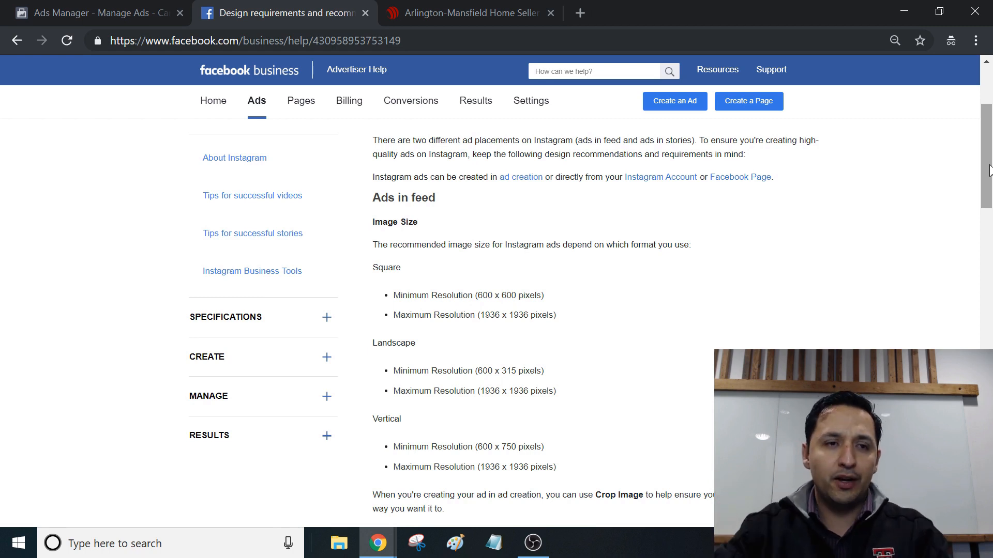
Step: In Ads Manager, choose the Traffic objective, name the campaign Instagram and continue to the ad set
click(113, 12)
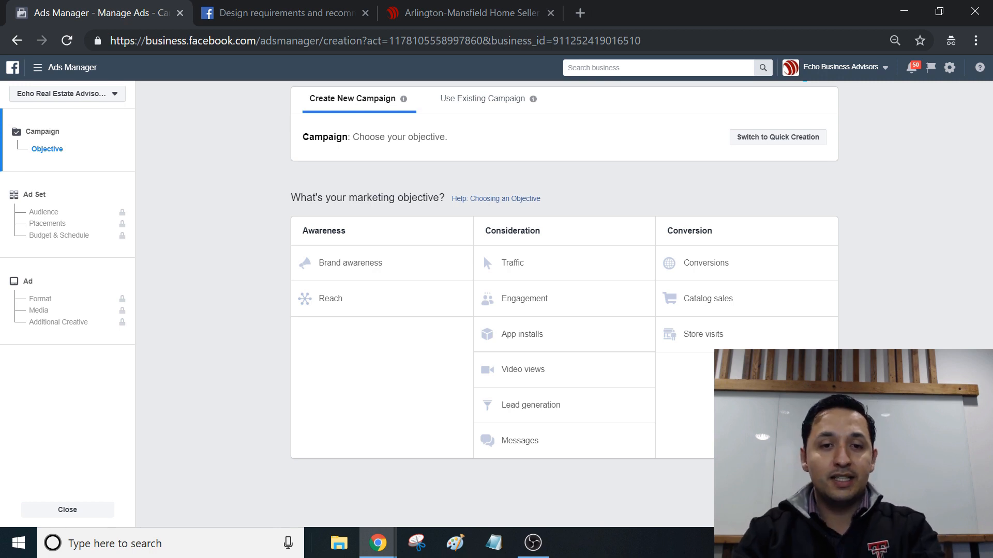
click(512, 262)
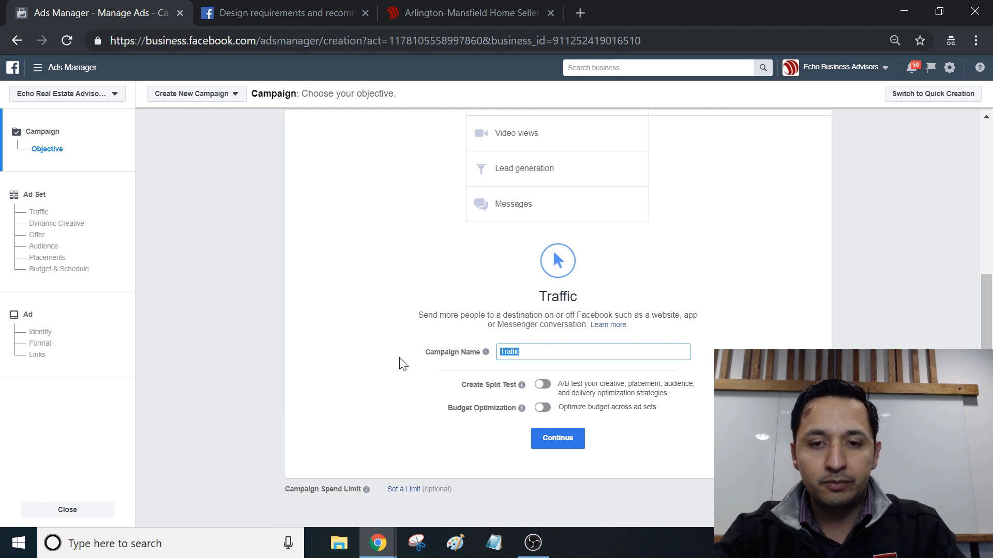
text(Instagram)
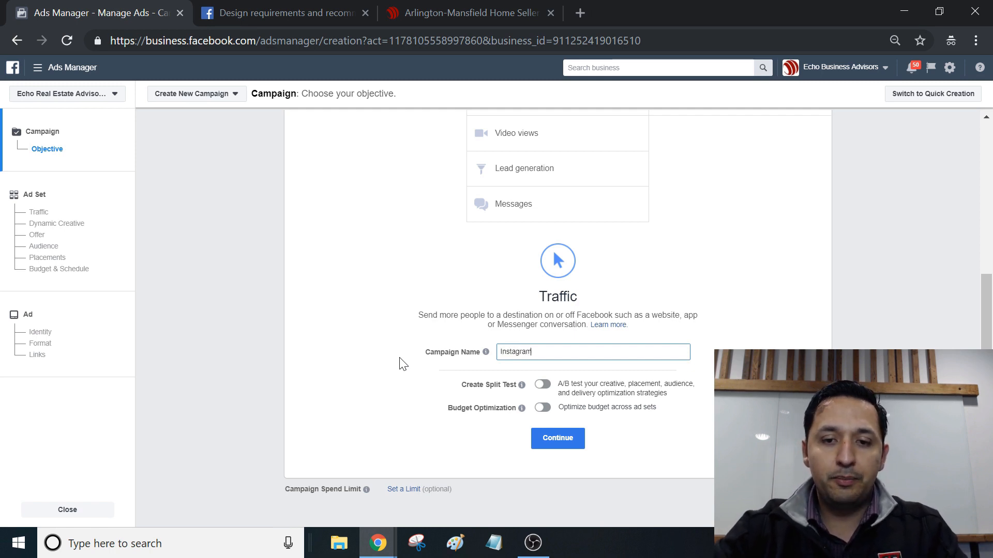
click(552, 443)
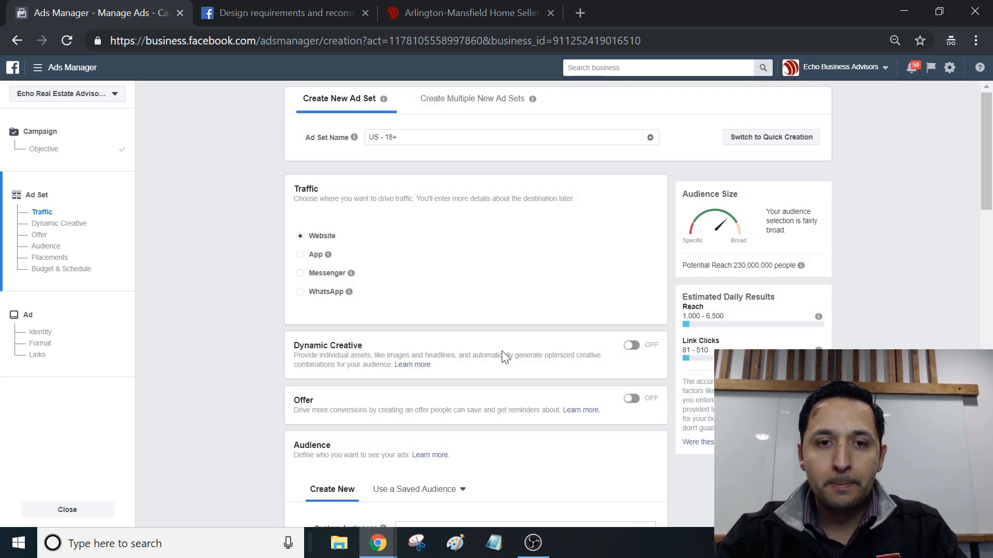
Step: Name the new ad set Instagram
click(415, 149)
key(ctrl+a)
text(In)
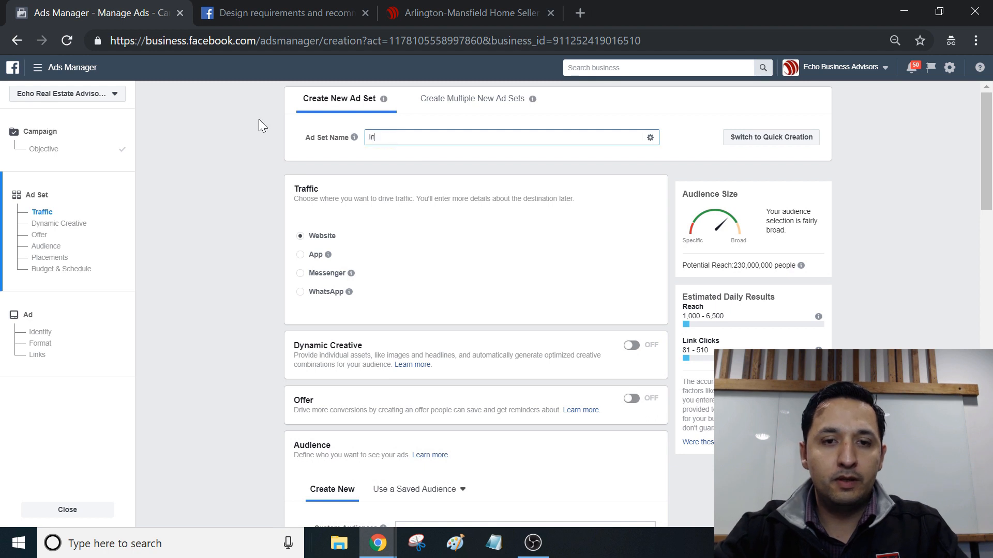
text(stragra)
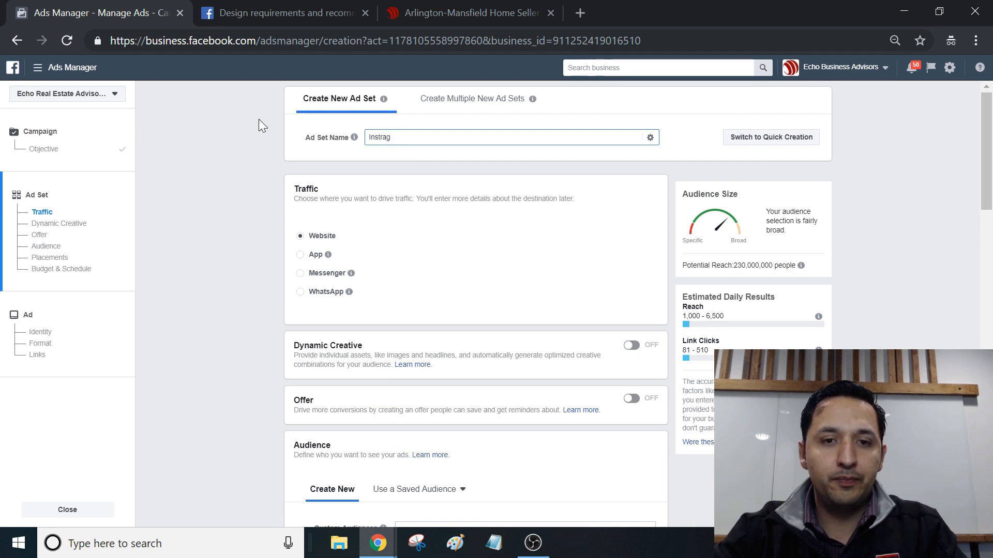
key(BackSpace)
key(BackSpace)
key(BackSpace)
key(BackSpace)
key(BackSpace)
text(a)
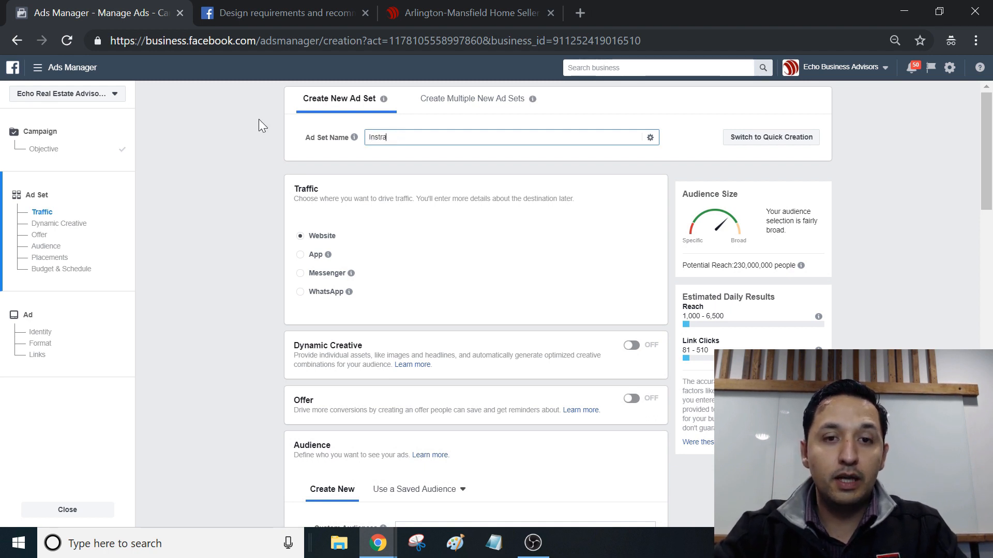
text(gram)
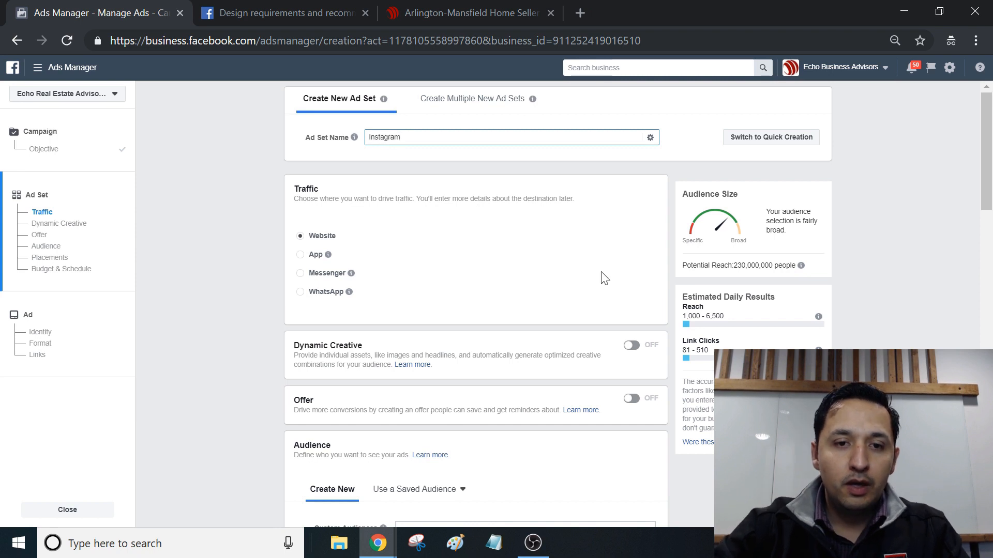
Step: Set the audience location to the city of Arlington, Texas, United States
mouse_move(986, 176)
mouse_down()
mouse_move(987, 184)
mouse_move(986, 176)
mouse_up()
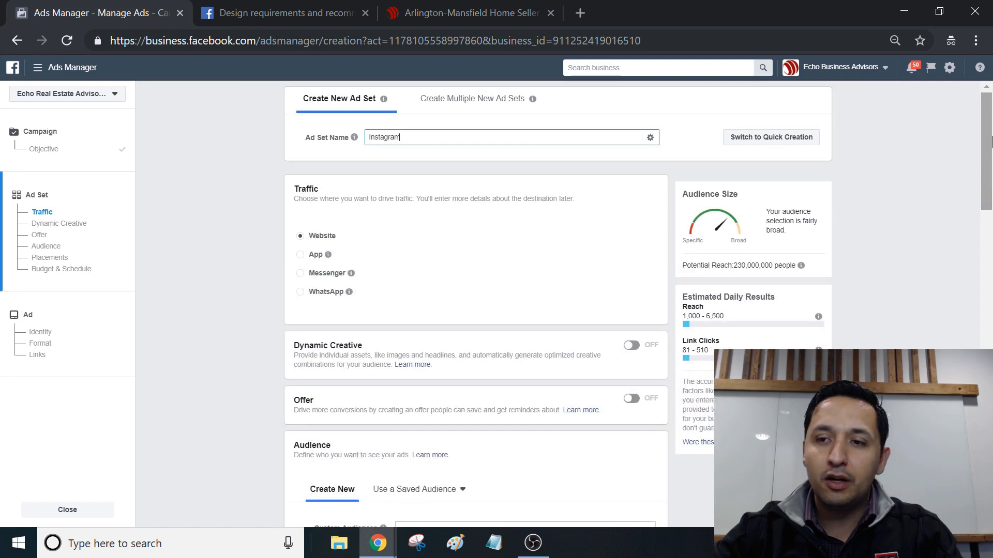
drag(991, 141, 990, 146)
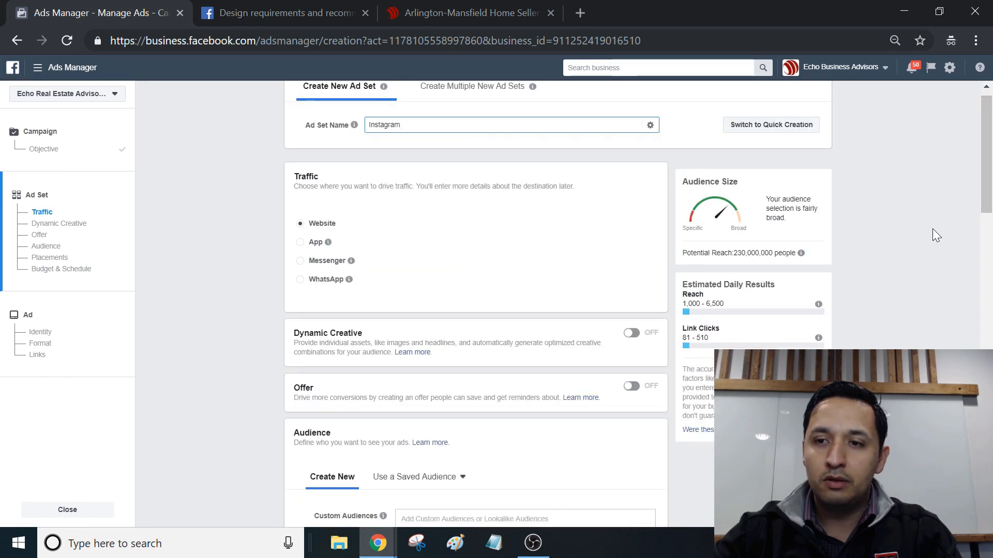
scroll(936, 209, down, 1)
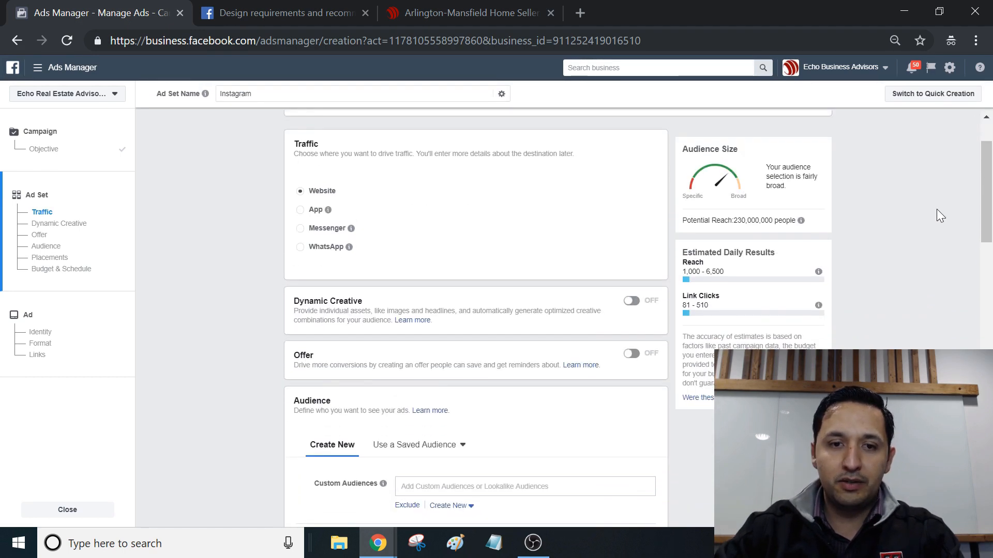
scroll(937, 210, down, 5)
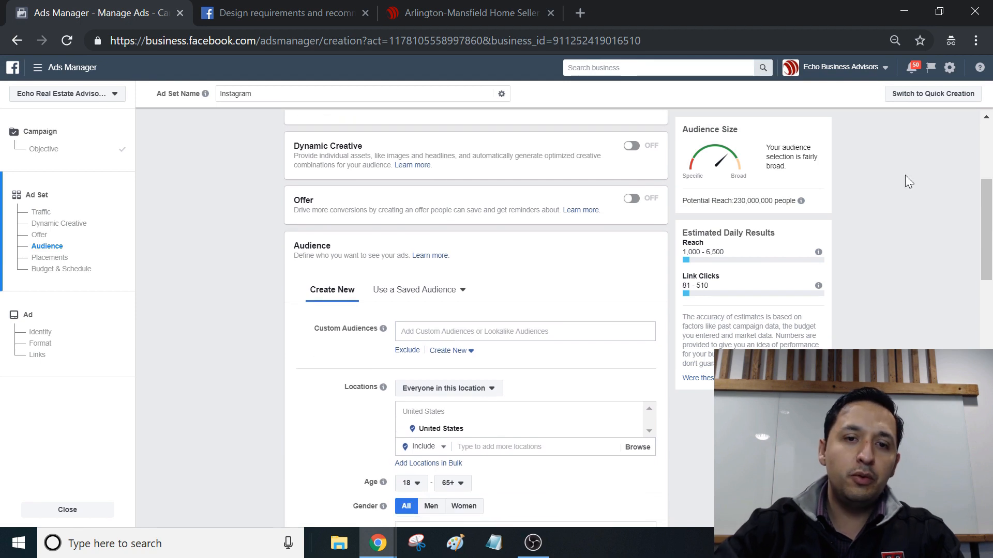
drag(985, 237, 984, 216)
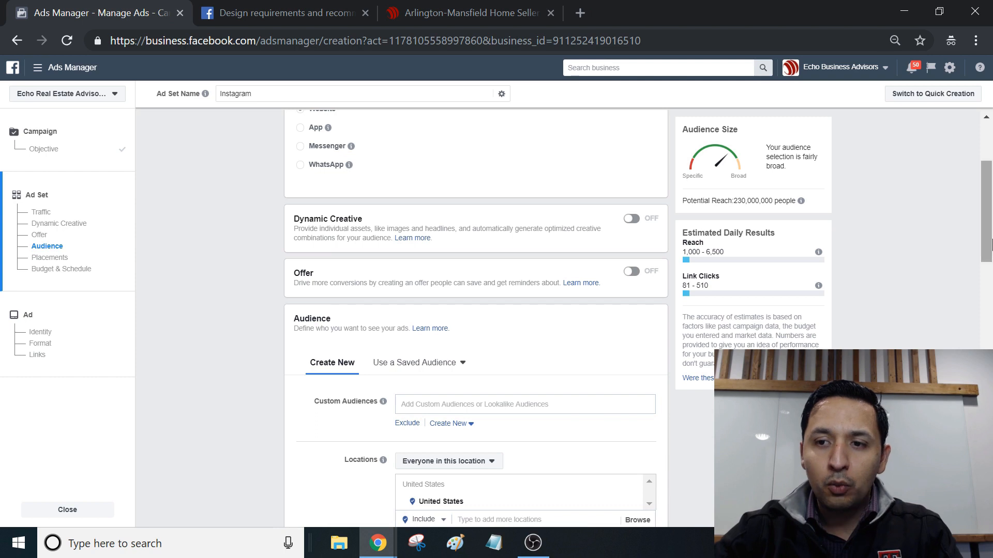
drag(991, 232, 992, 275)
click(500, 345)
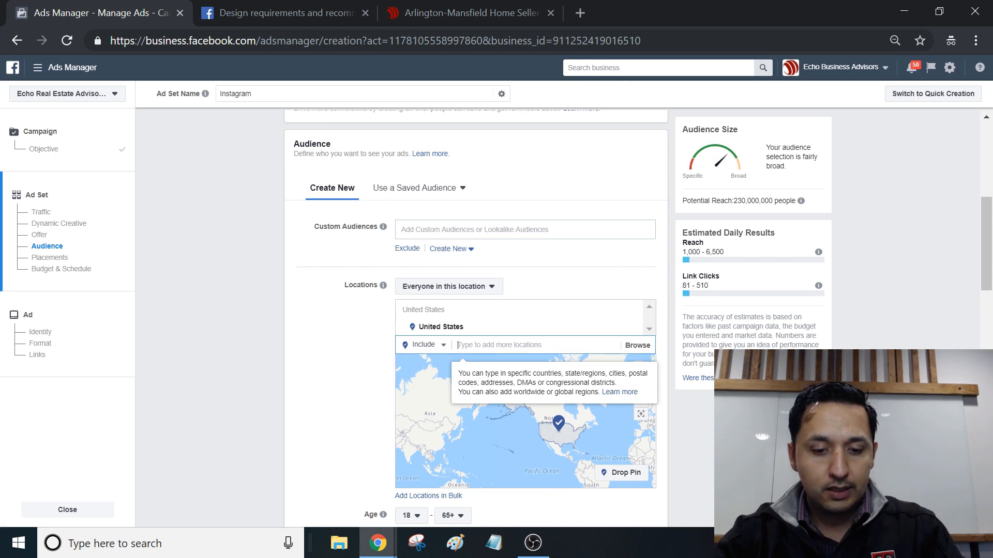
text(a)
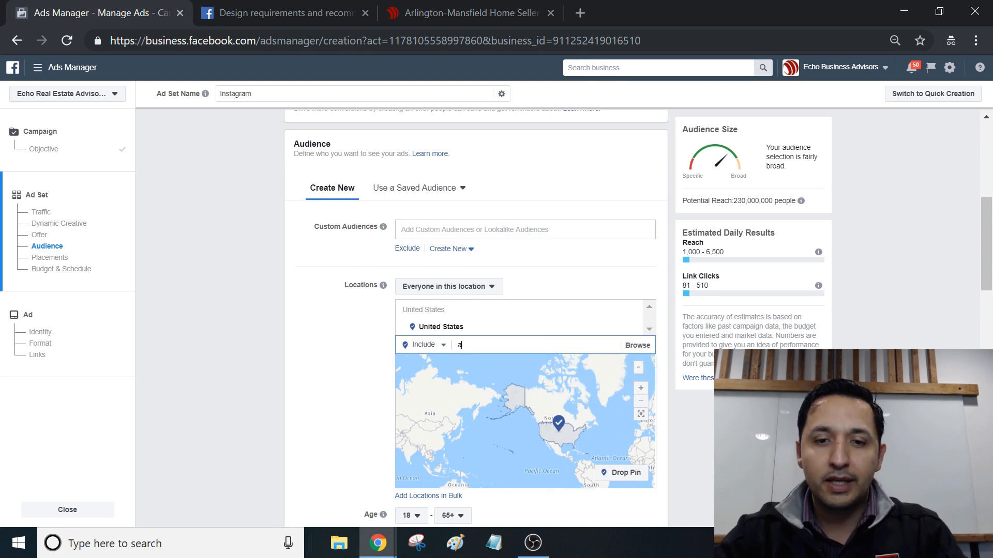
text(rlingo)
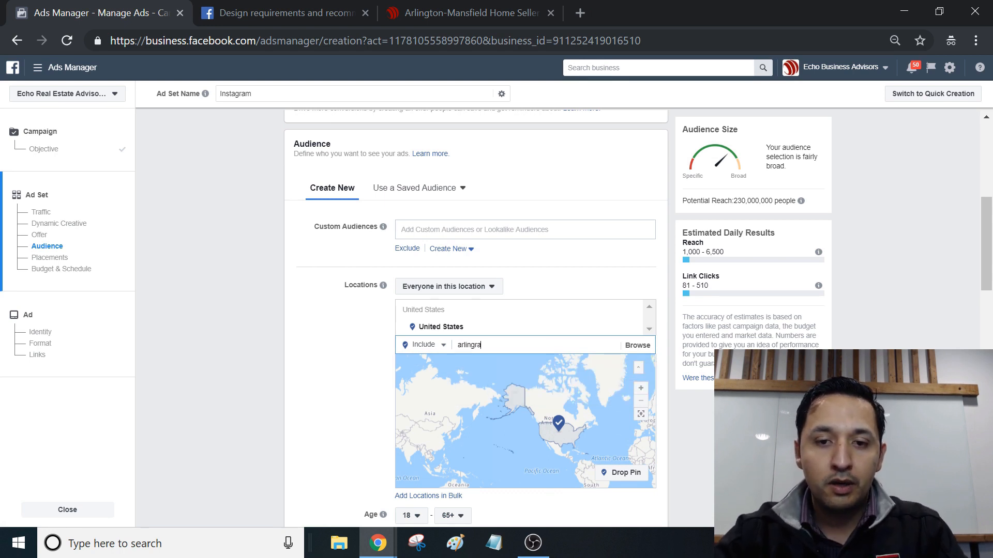
key(BackSpace)
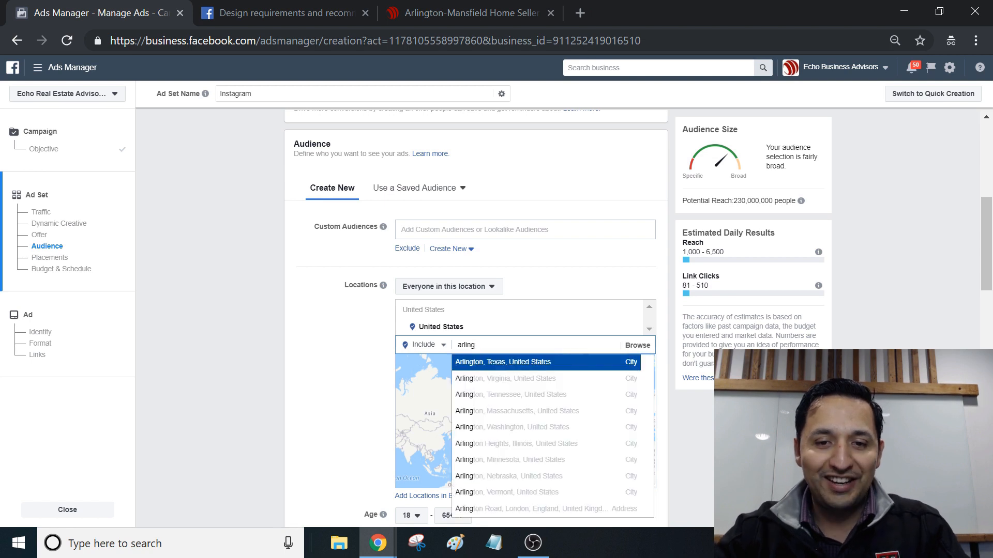
click(514, 368)
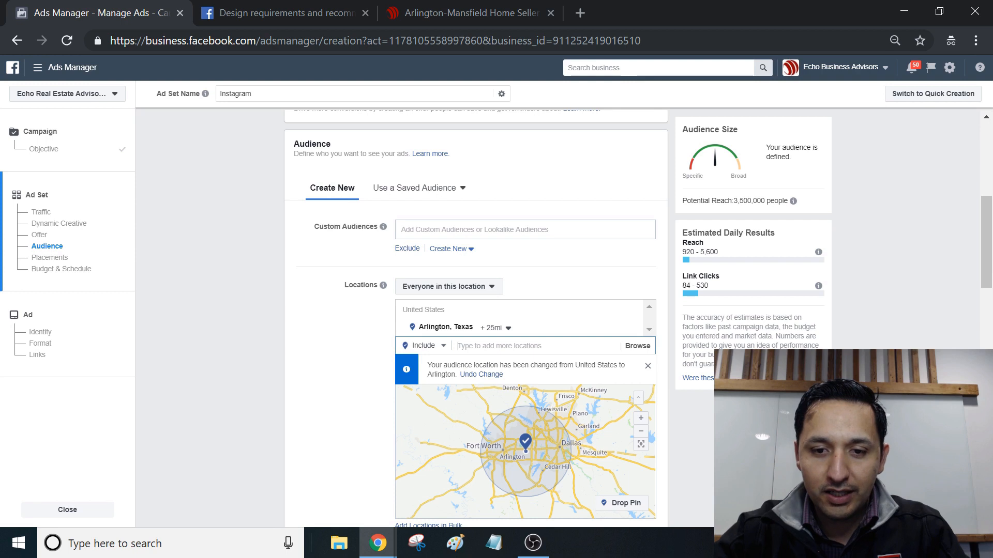
Step: Reduce the targeting radius around Arlington, Texas to 10 miles
scroll(990, 268, down, 1)
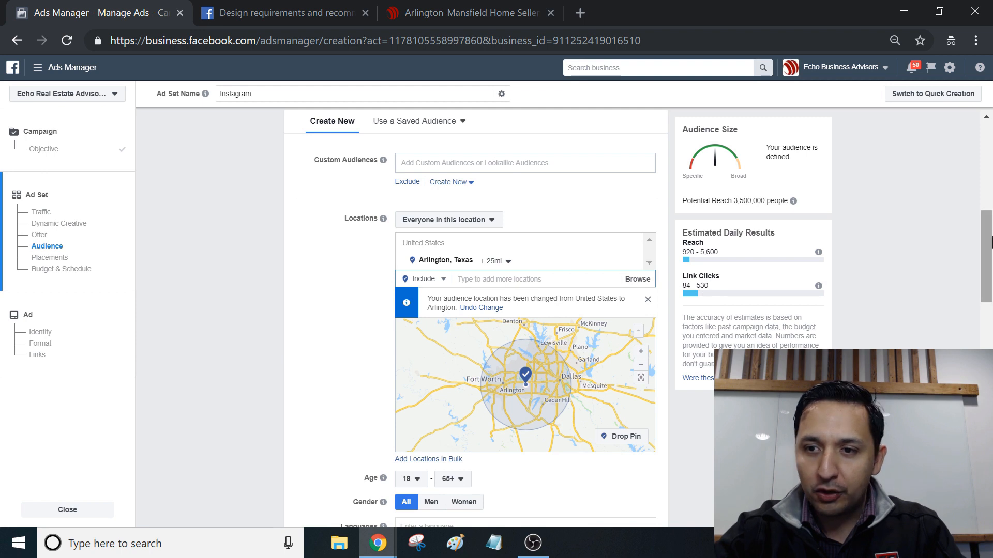
scroll(989, 257, down, 1)
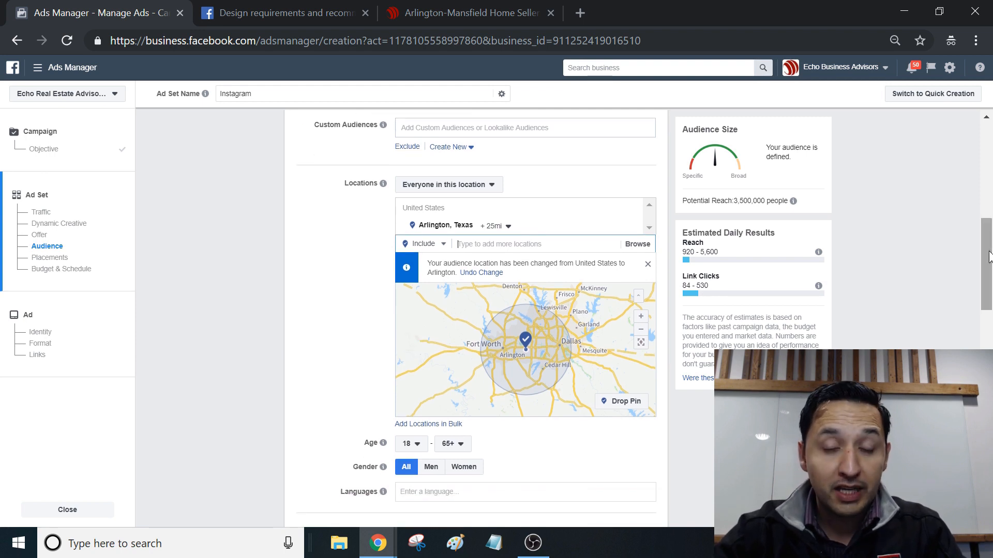
scroll(990, 257, up, 1)
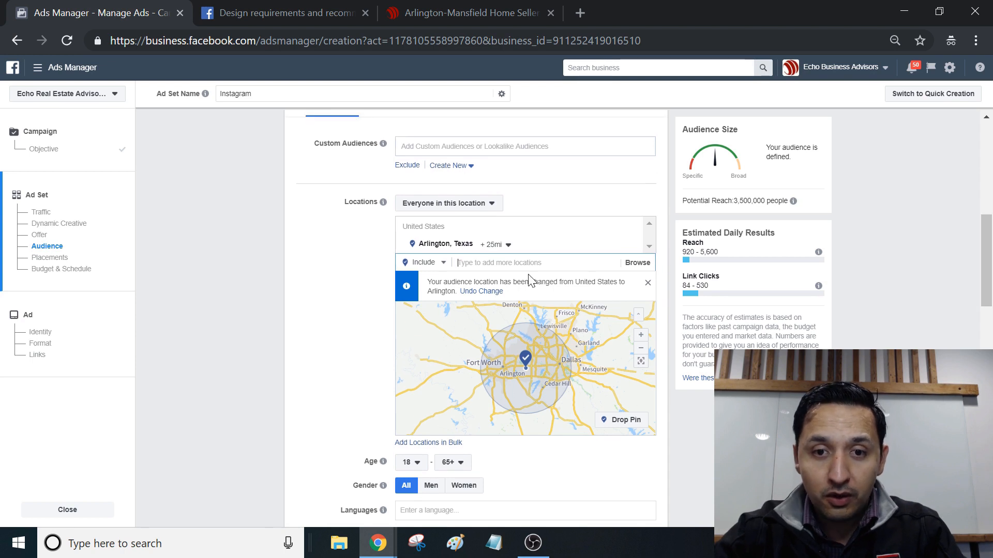
click(494, 244)
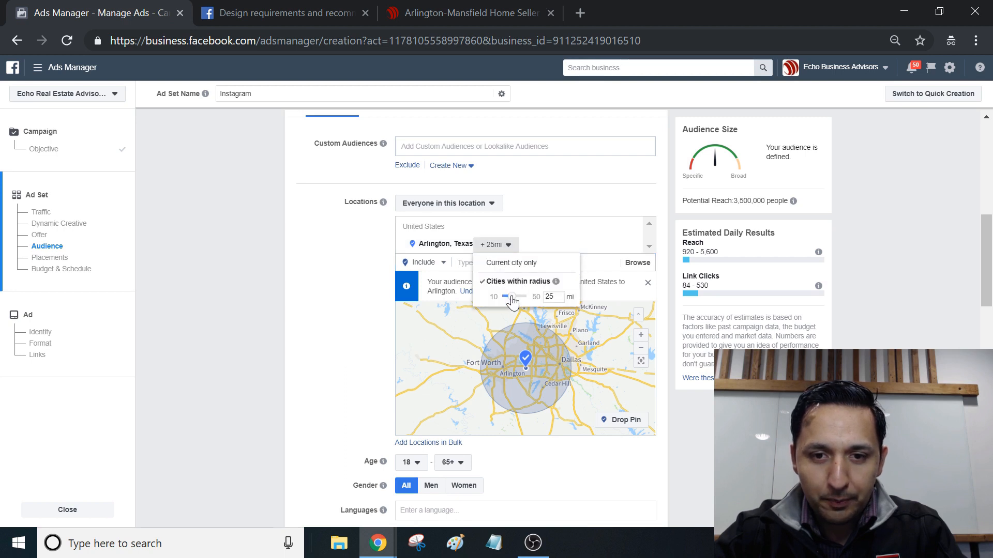
drag(512, 298, 503, 297)
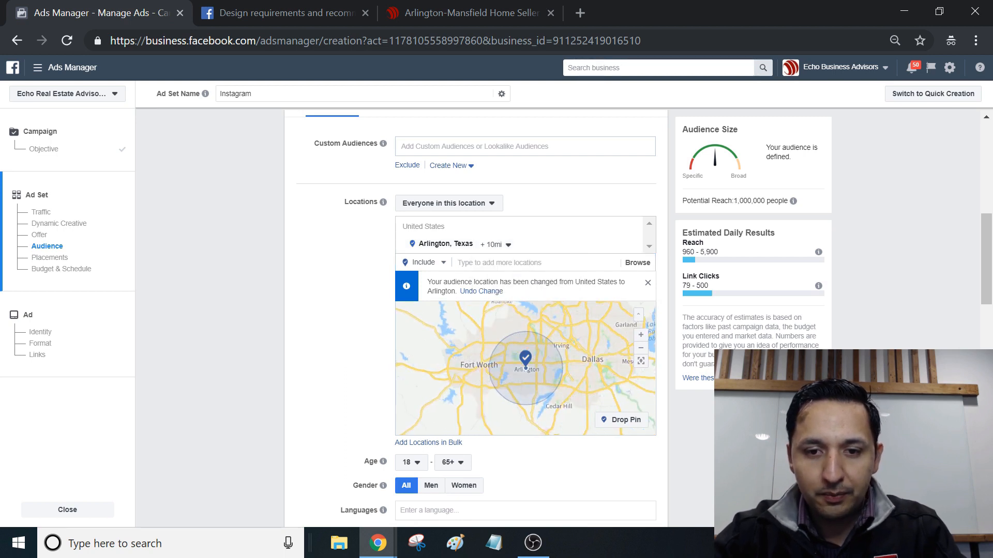
Step: Set the maximum age of the audience to 40
drag(989, 263, 991, 322)
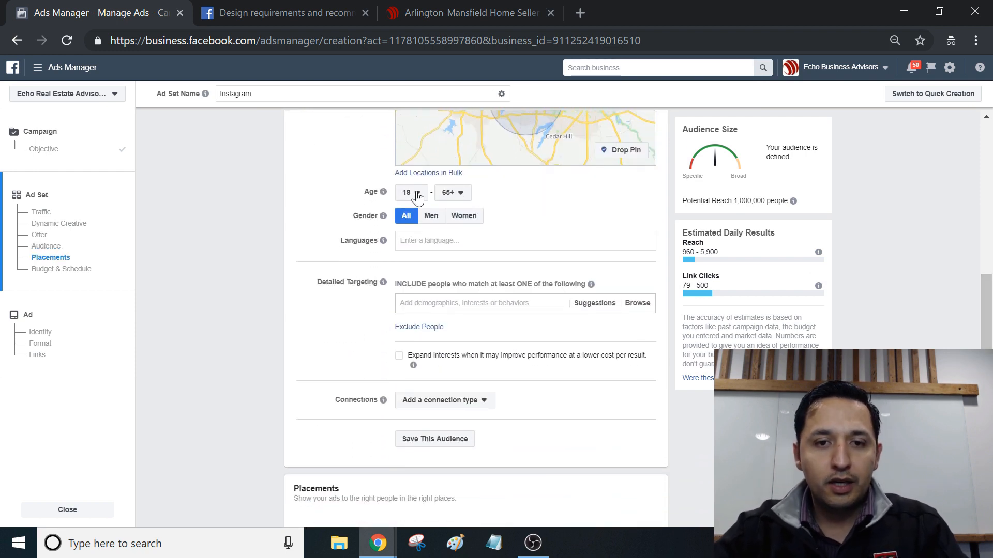
click(458, 196)
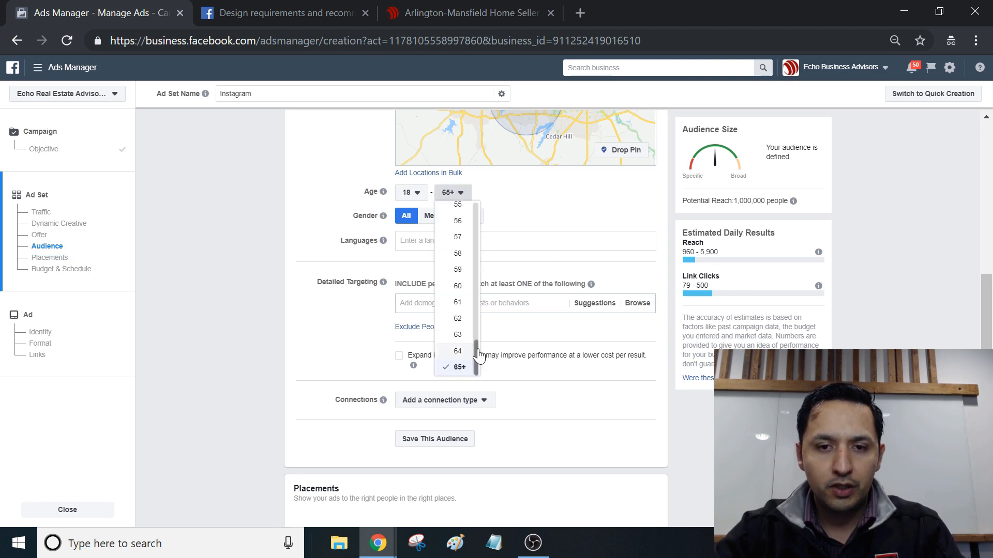
drag(478, 355, 480, 297)
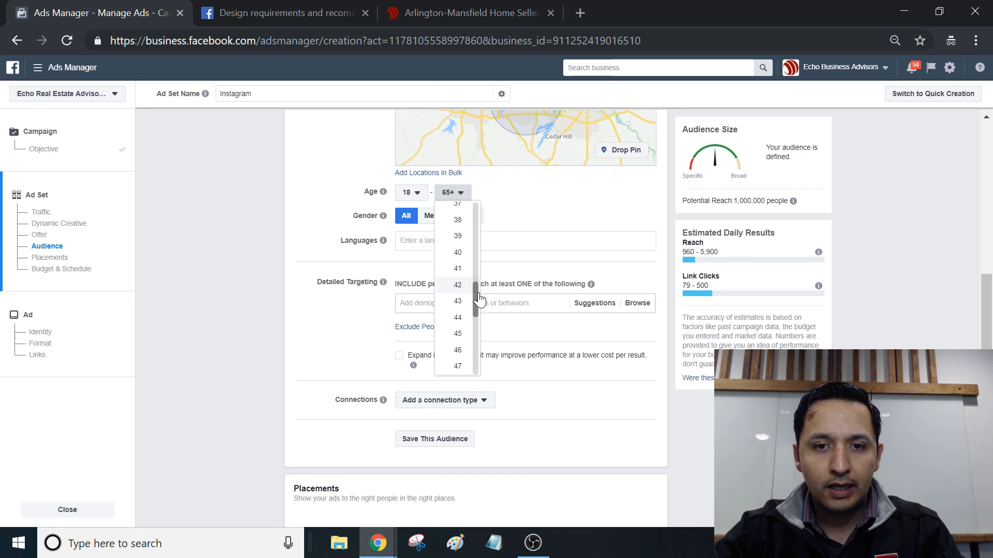
click(458, 252)
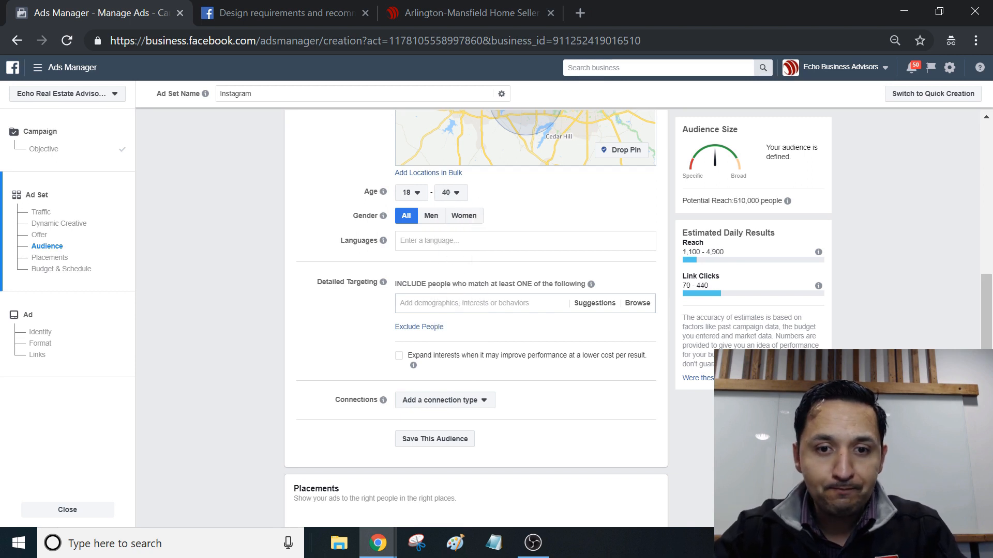
Step: Add the interests Zillow, Trulia and Realtor.com to the detailed targeting inclusions
click(465, 303)
text(xi)
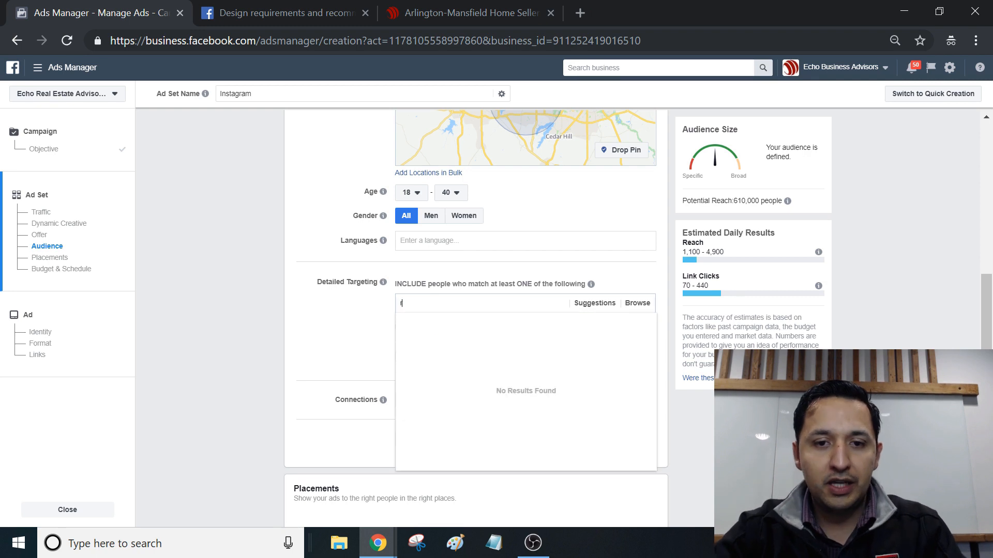
key(BackSpace)
key(BackSpace)
text(zillow)
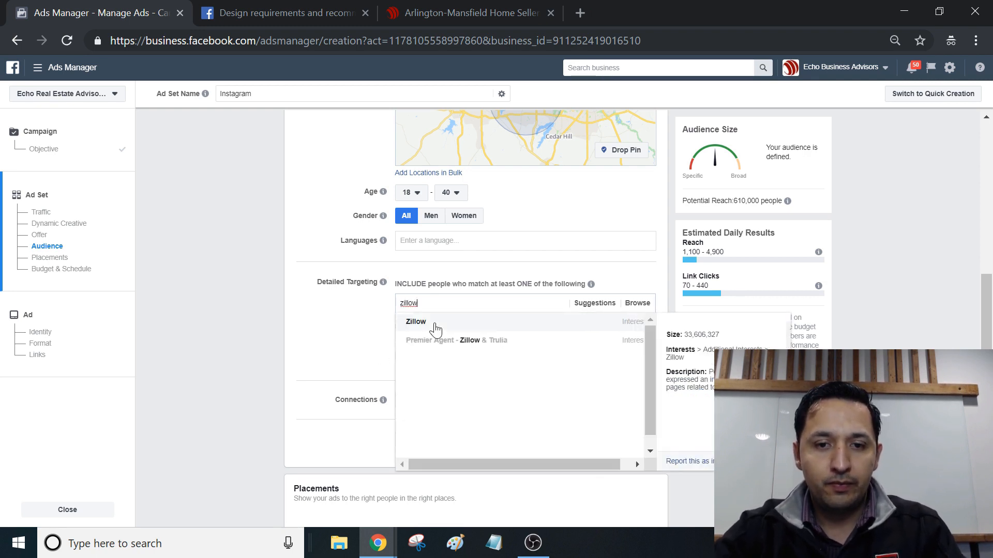
click(436, 325)
text(trulia)
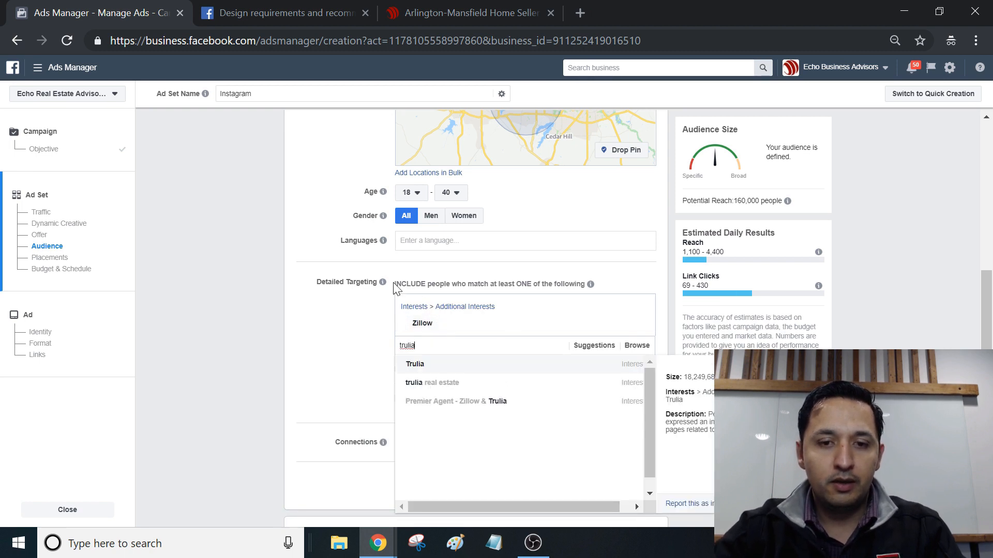
click(440, 371)
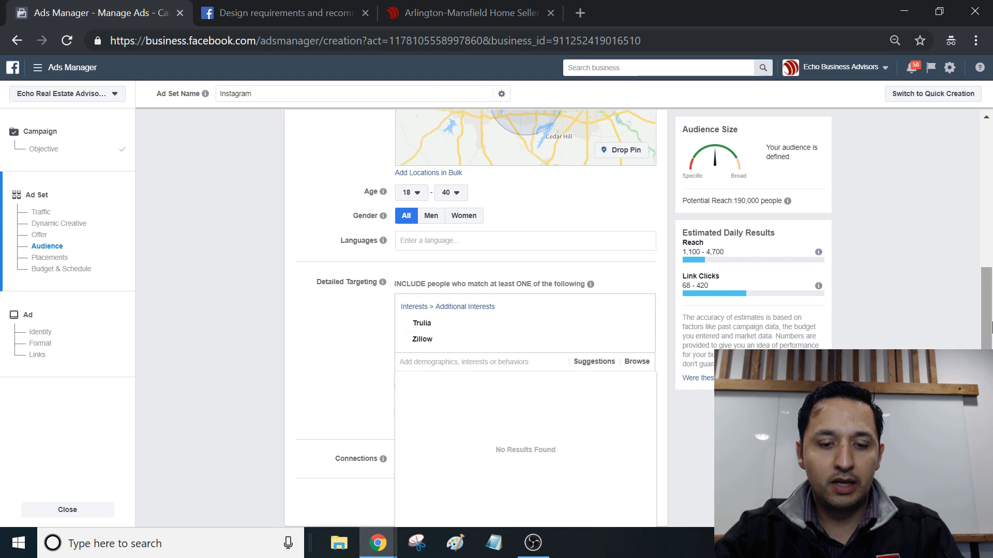
text(realtor.com)
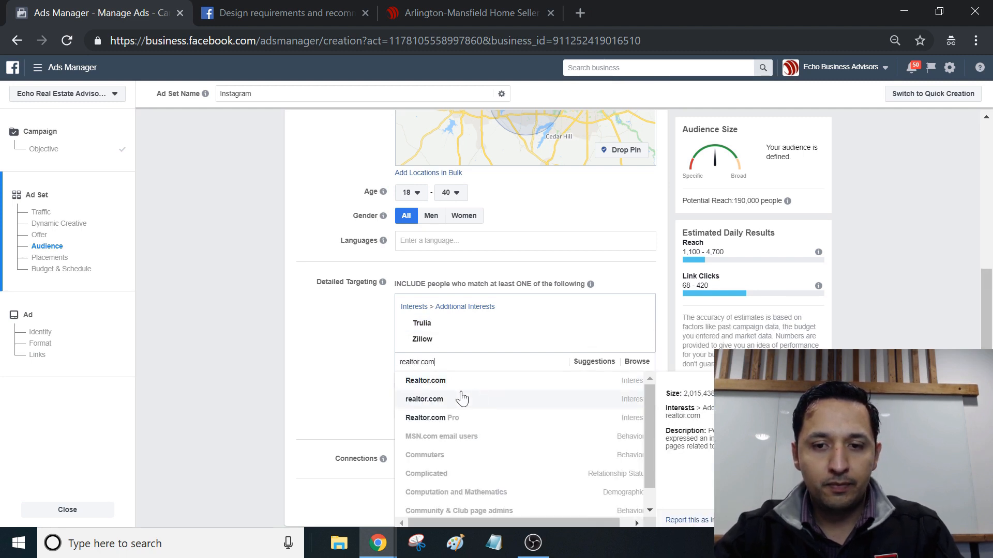
click(425, 380)
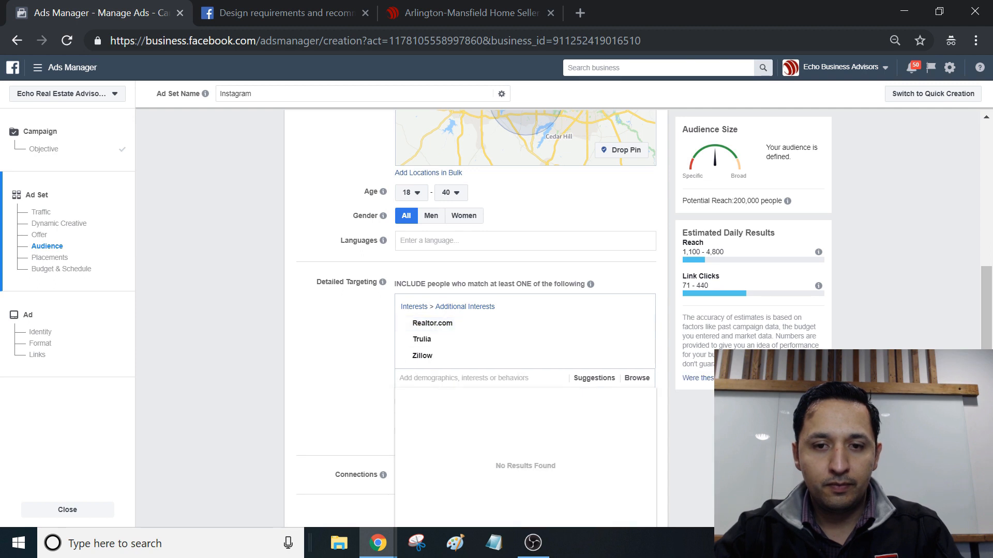
click(873, 303)
drag(989, 315, 990, 346)
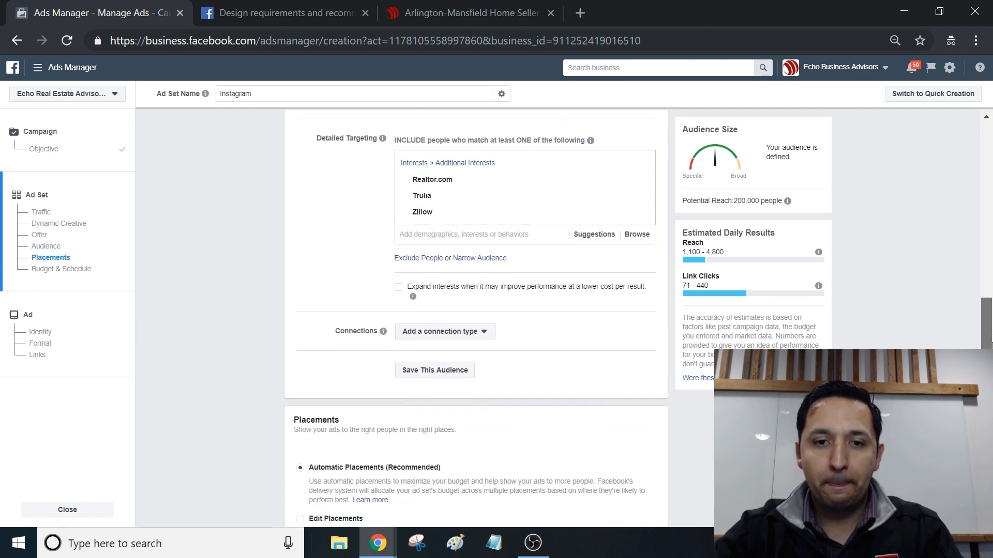
click(468, 259)
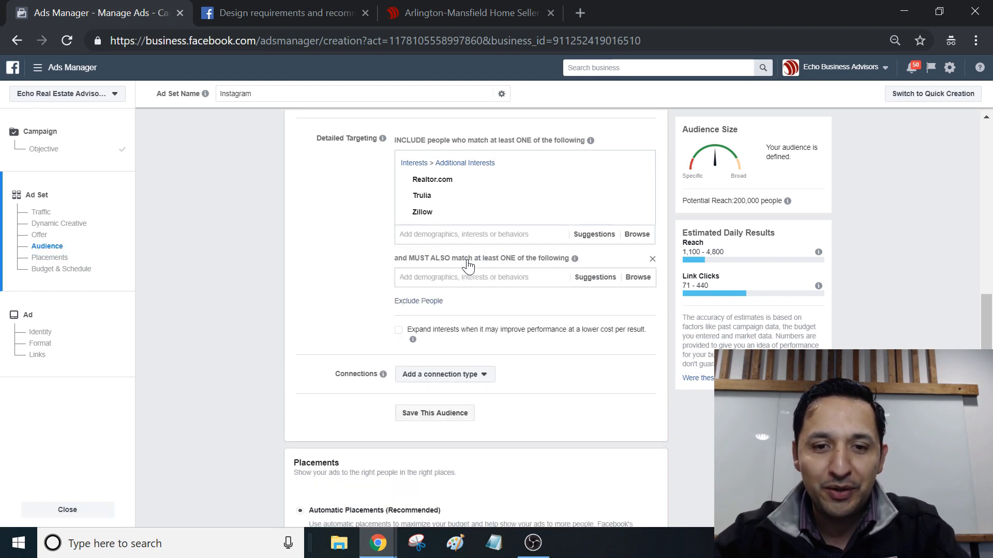
click(468, 278)
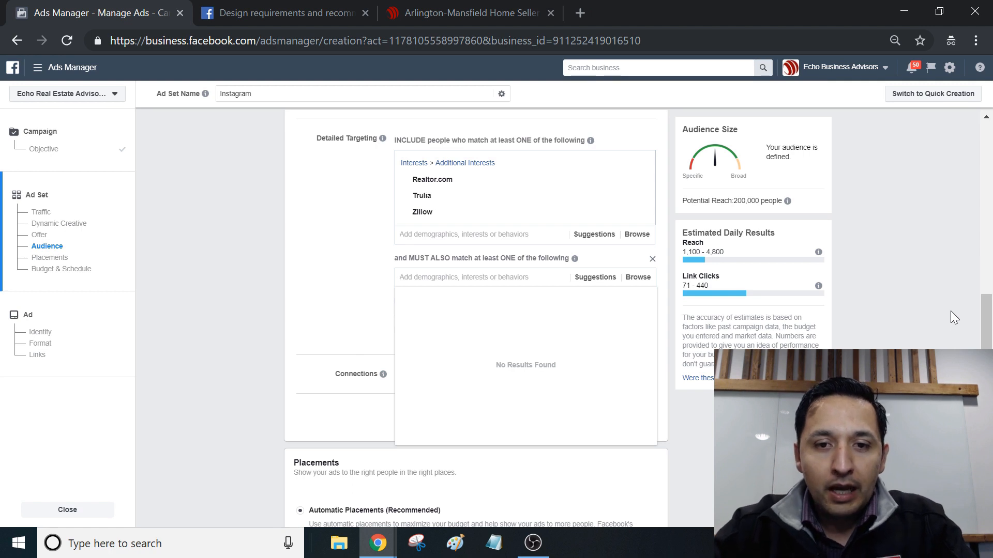
click(889, 279)
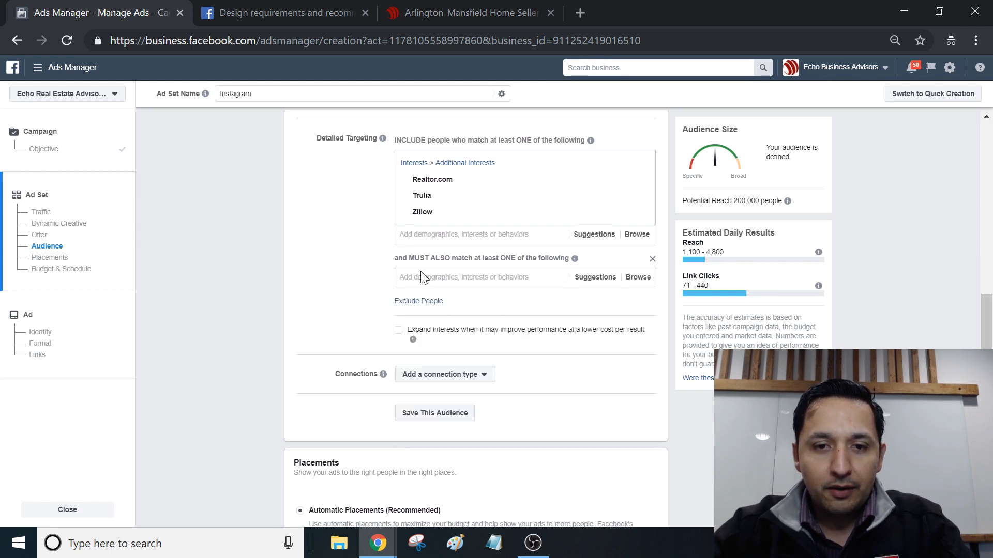
click(652, 259)
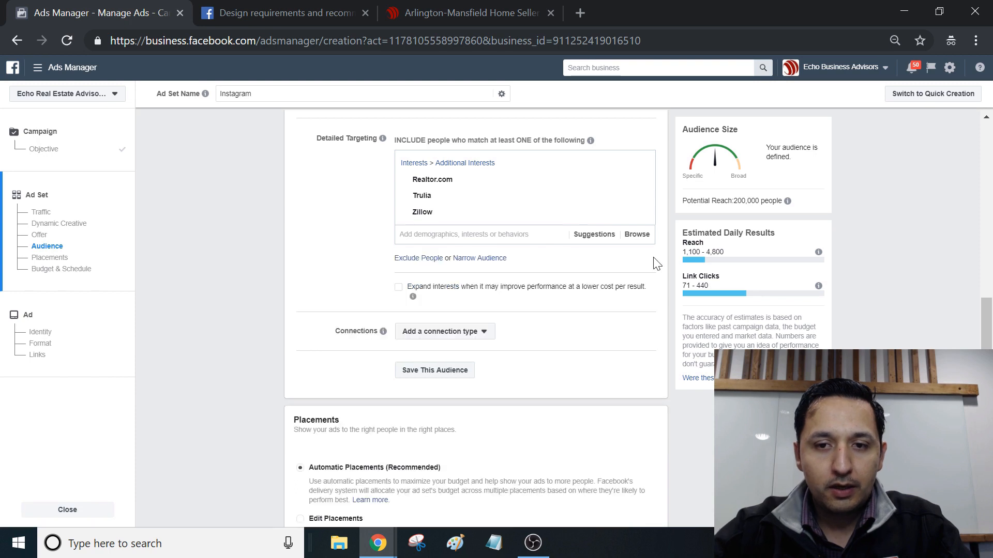
Step: Narrow the audience to people who must also have the relationship status Married or Engaged
click(492, 260)
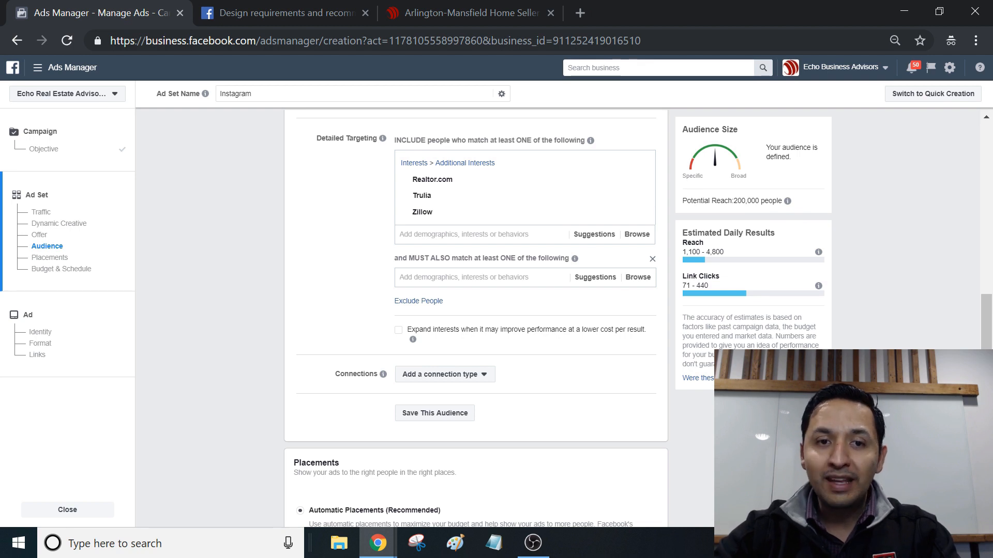
mouse_move(448, 187)
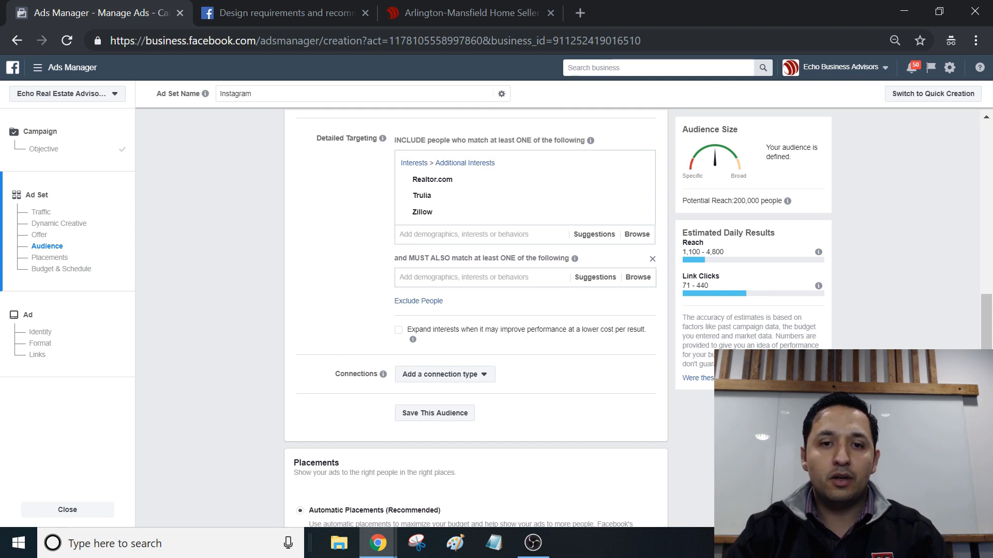
click(480, 275)
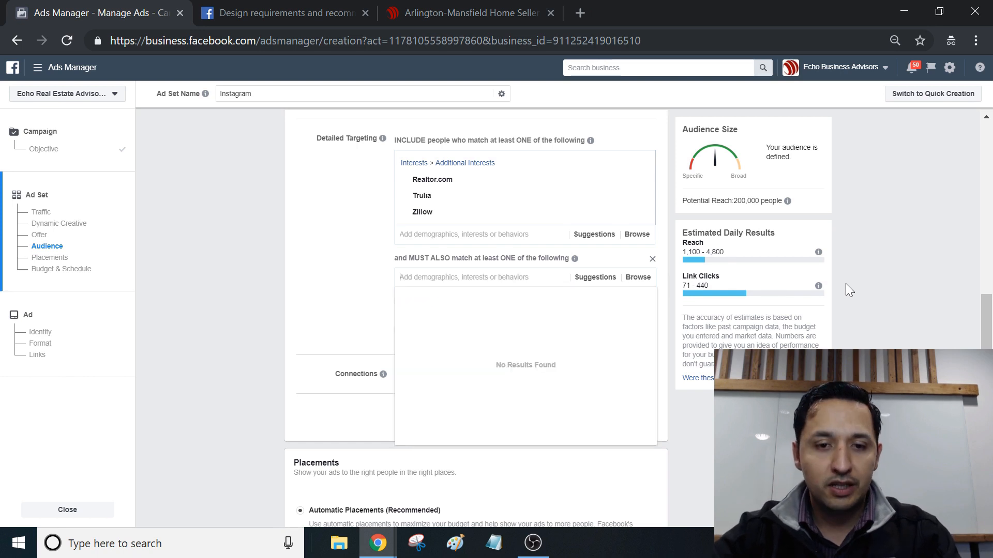
text(marri)
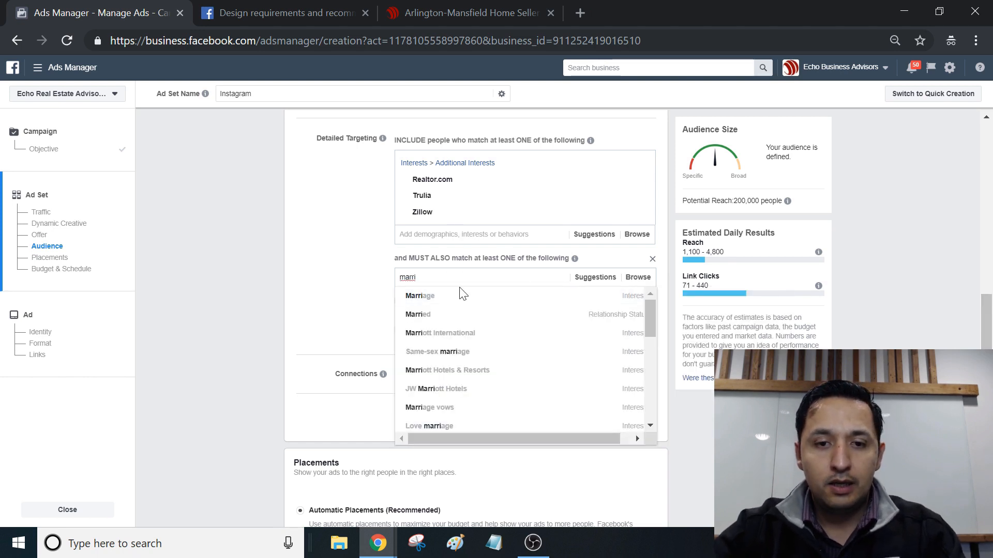
click(449, 319)
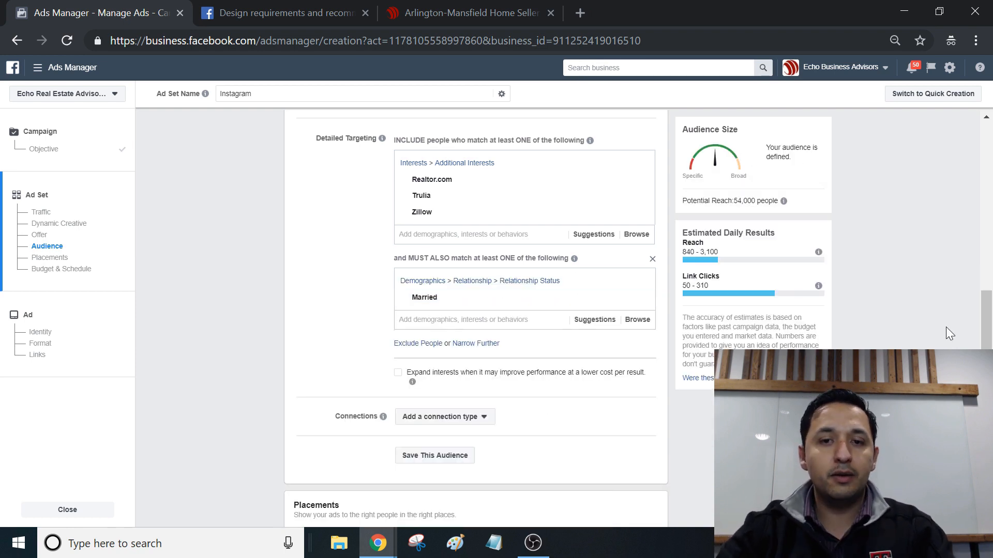
click(591, 320)
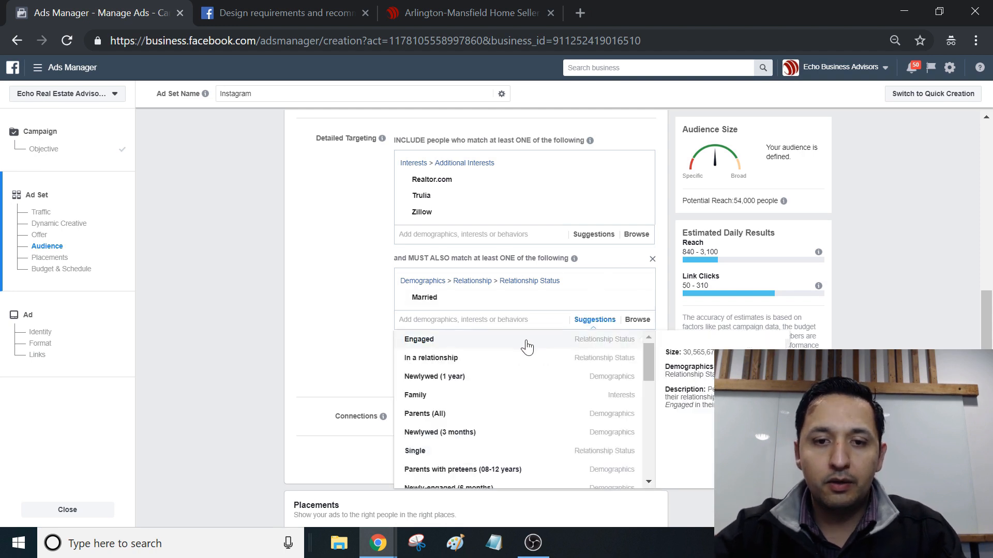
click(526, 342)
click(594, 337)
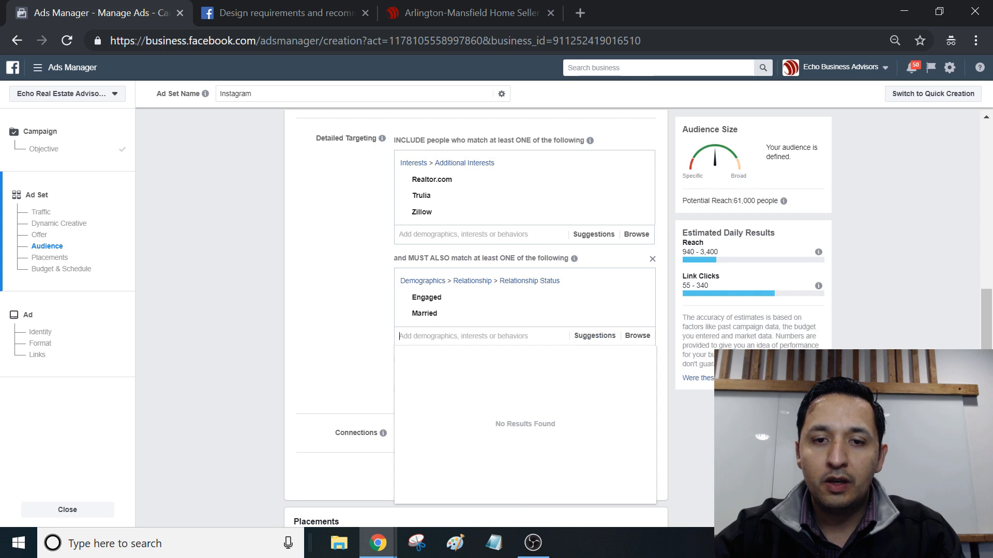
click(735, 368)
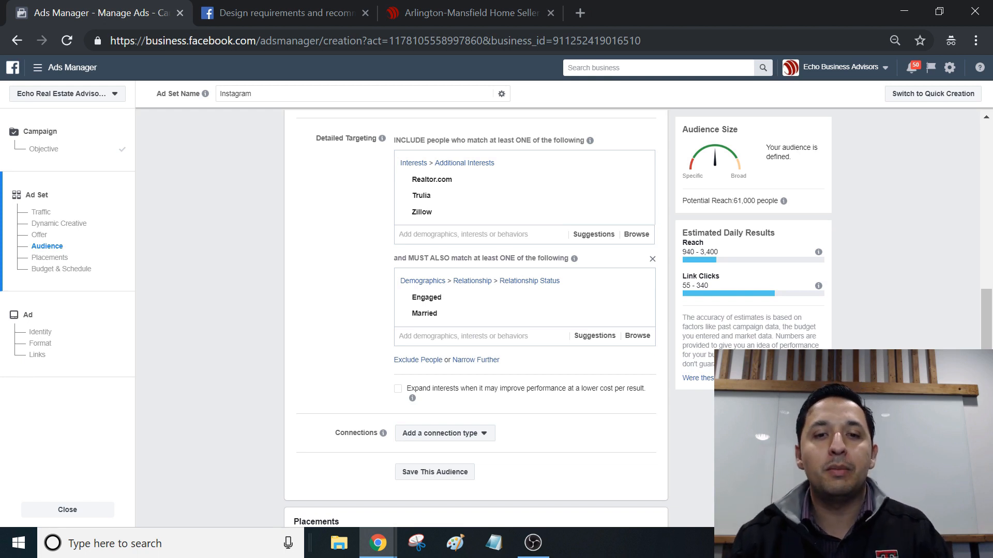
Step: Exclude people with the job title Realtor from the audience
scroll(991, 289, up, 3)
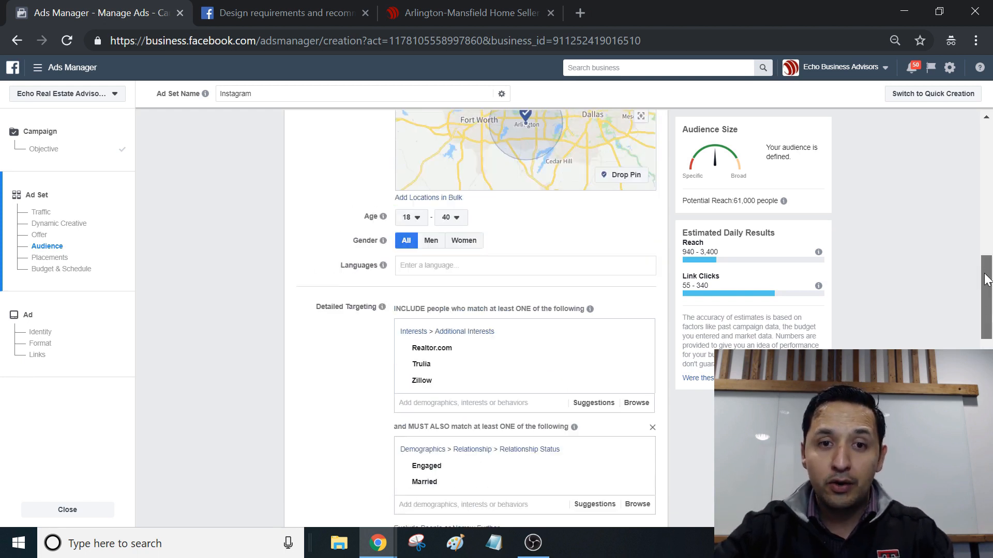
drag(991, 290, 991, 318)
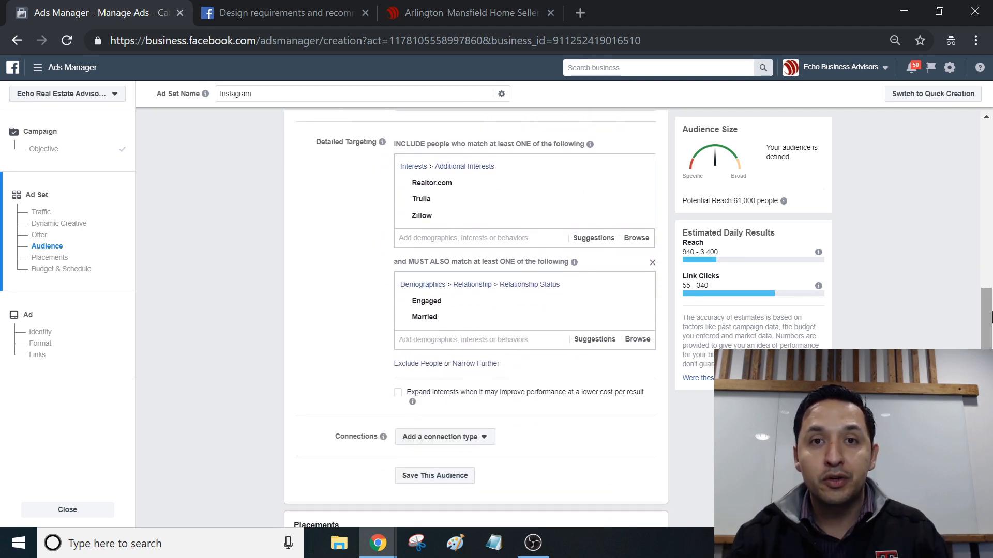
click(429, 365)
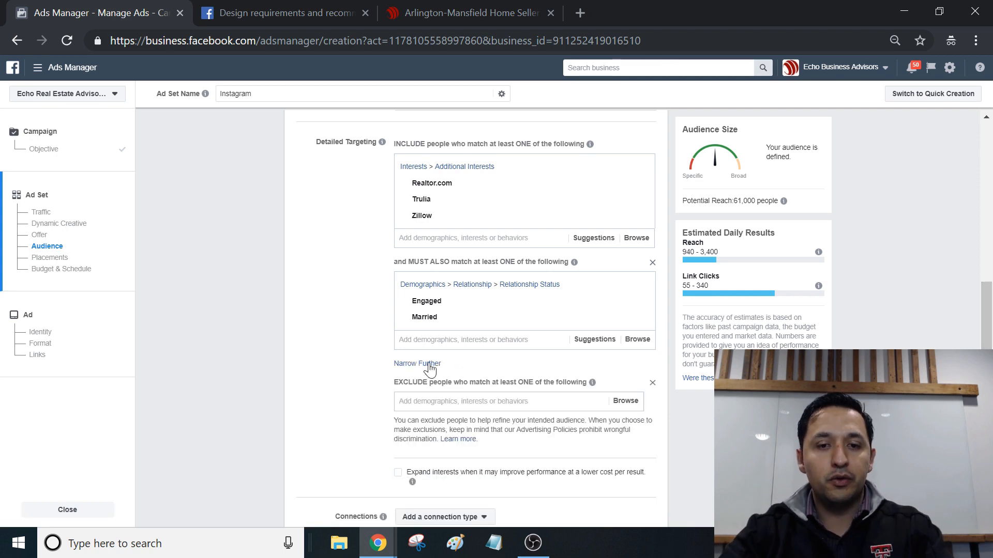
click(411, 405)
text(realtor)
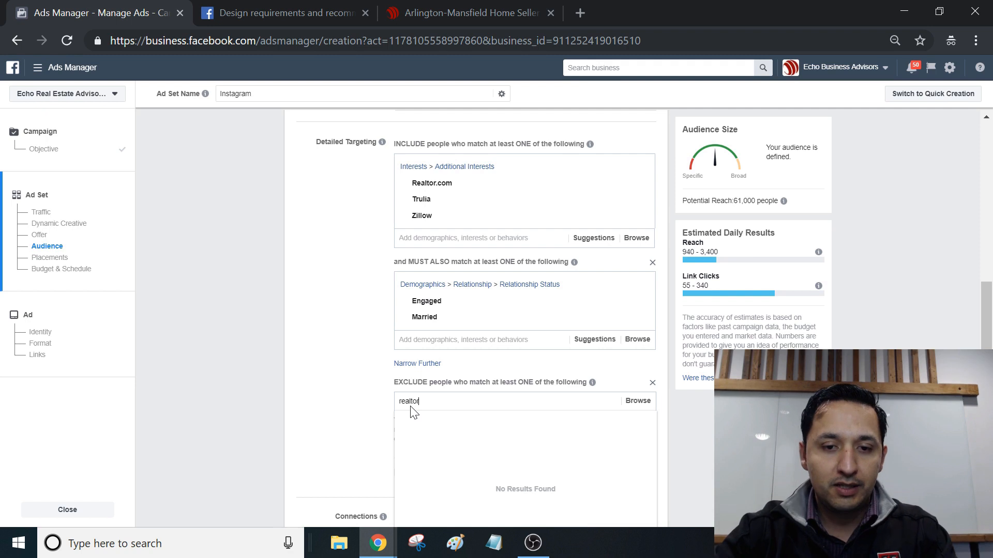
click(423, 422)
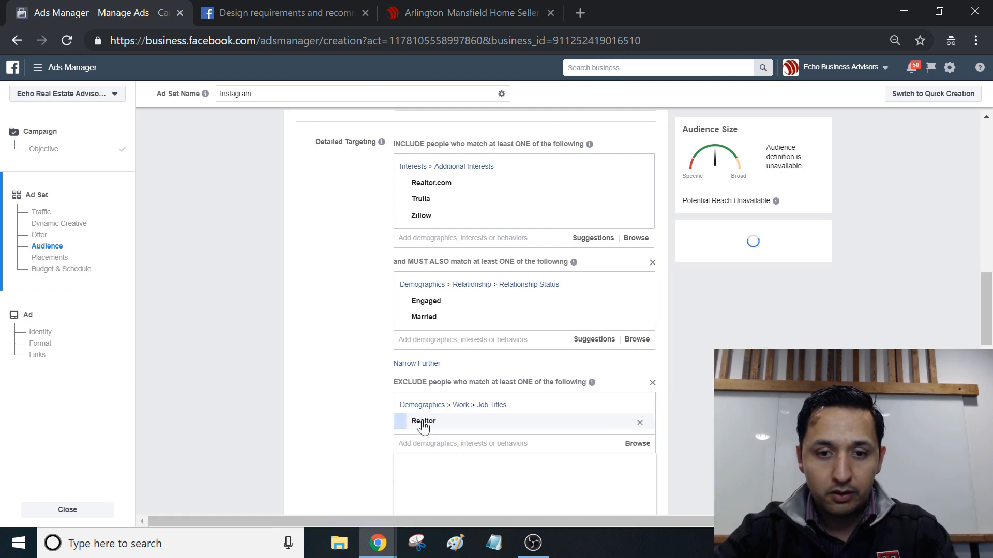
Step: Search the exclusions for real estate terms and also exclude the job title Real Estate Associate
text(real estate agent)
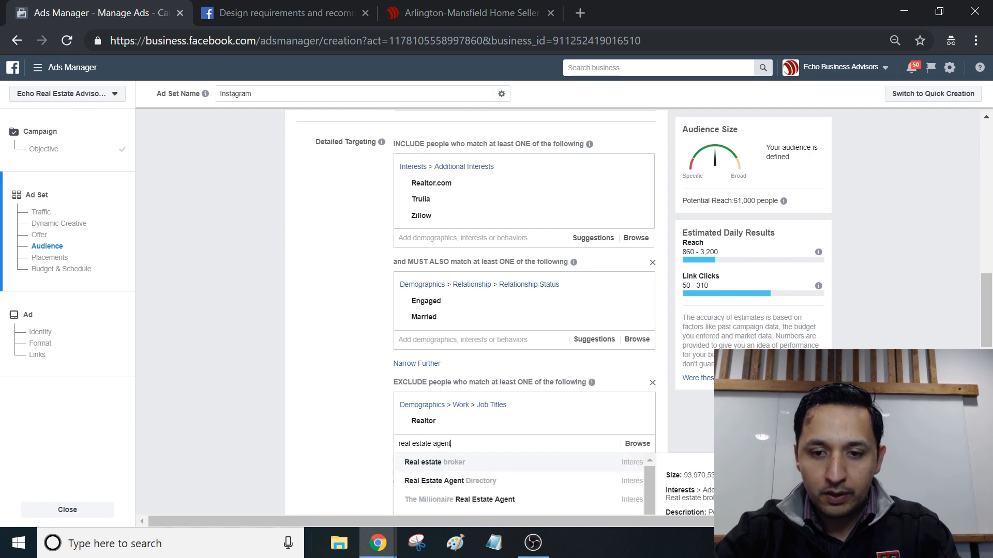
drag(988, 310, 988, 346)
click(677, 331)
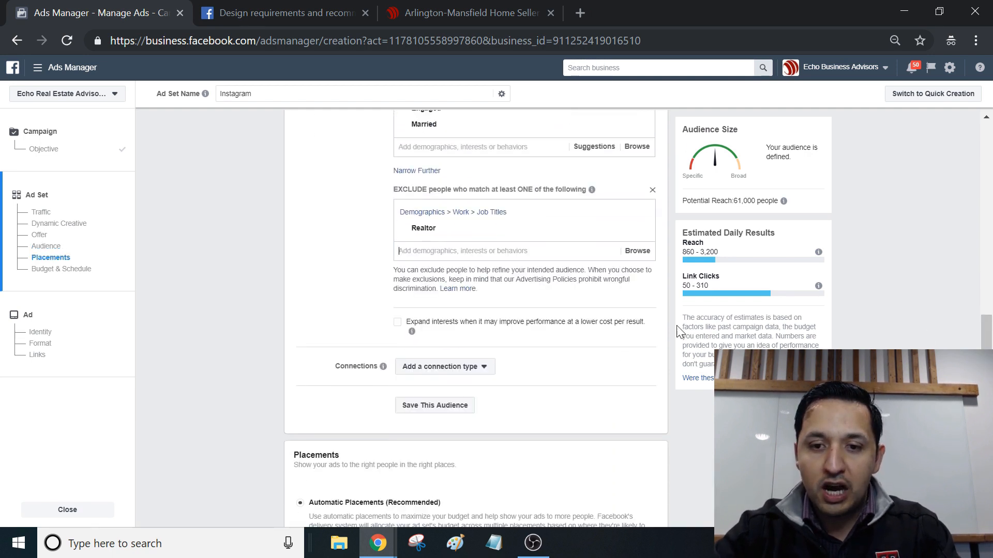
click(503, 248)
text(real estate)
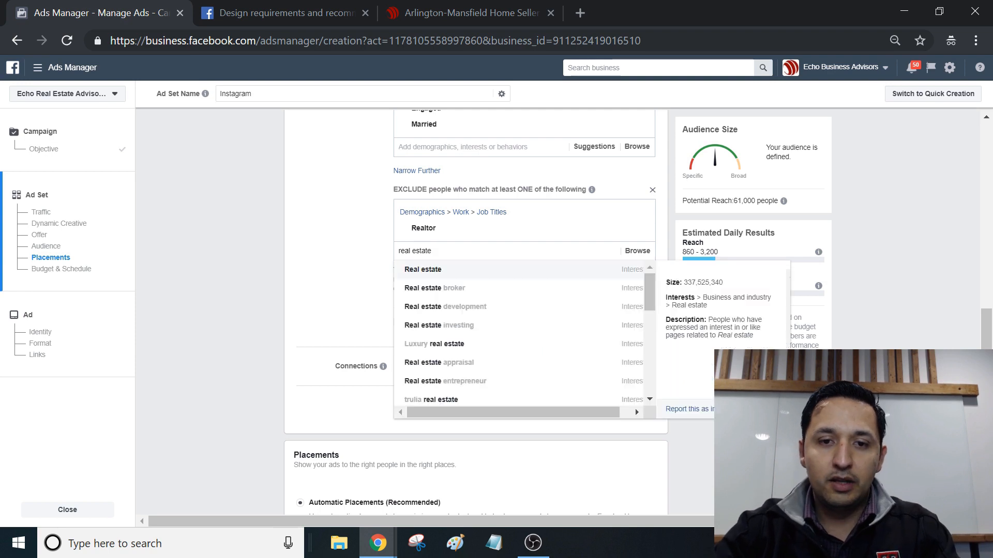
drag(651, 297, 651, 335)
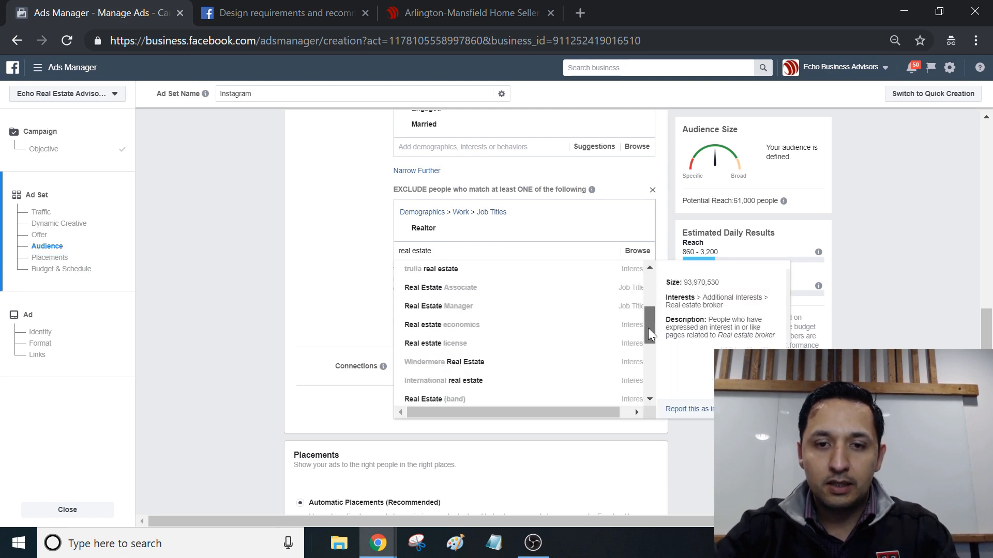
click(496, 295)
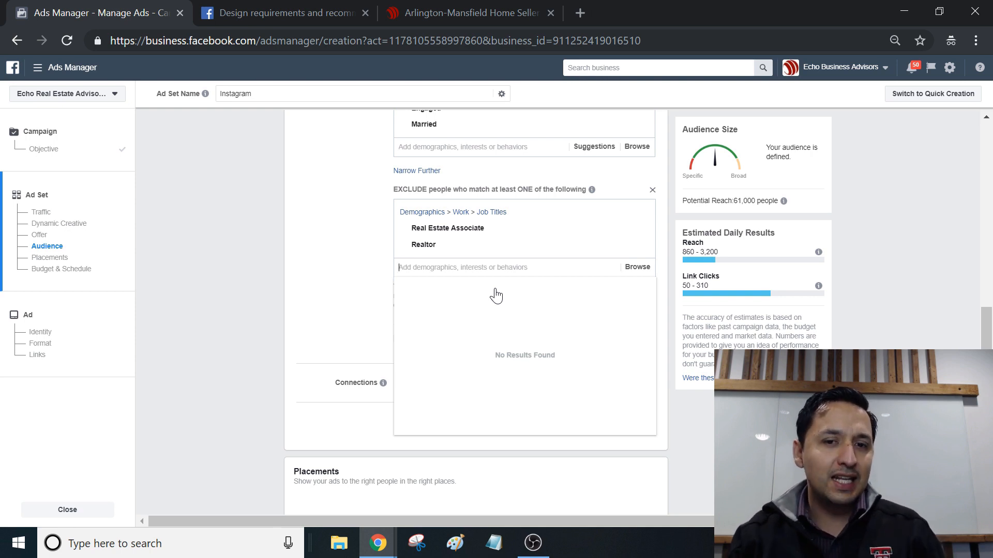
Step: Search the audience exclusions for the brokerage terms "exp real est" and "keller will"
text(exp)
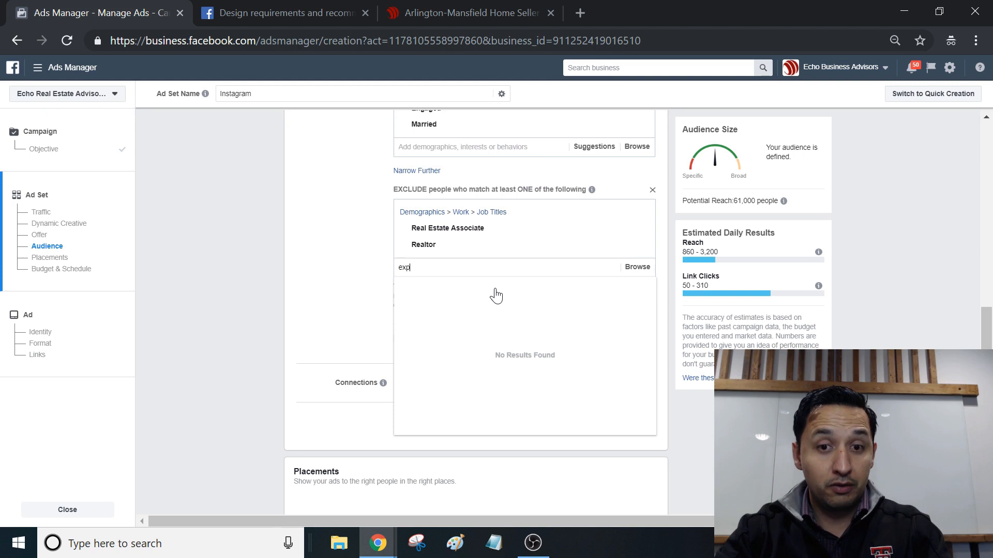
text( realt)
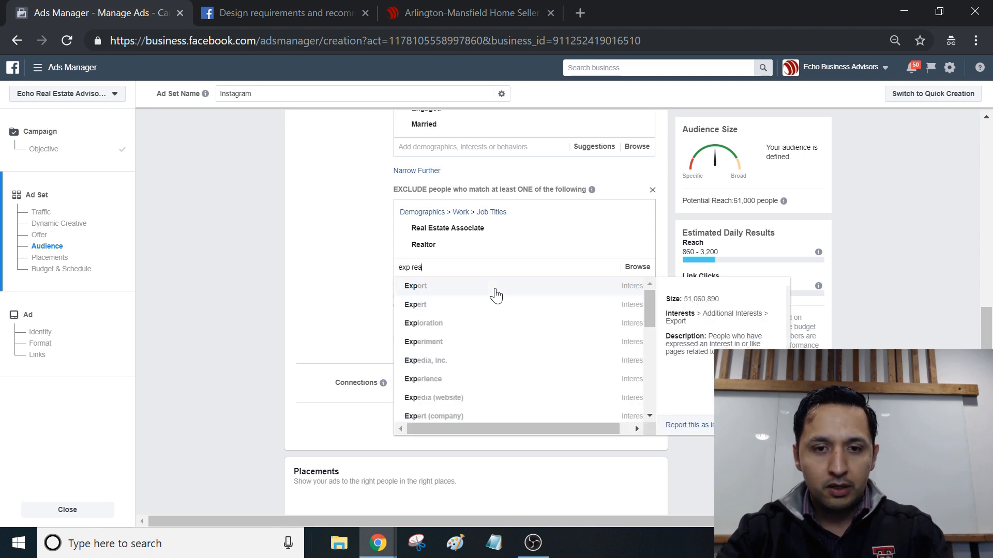
key(BackSpace)
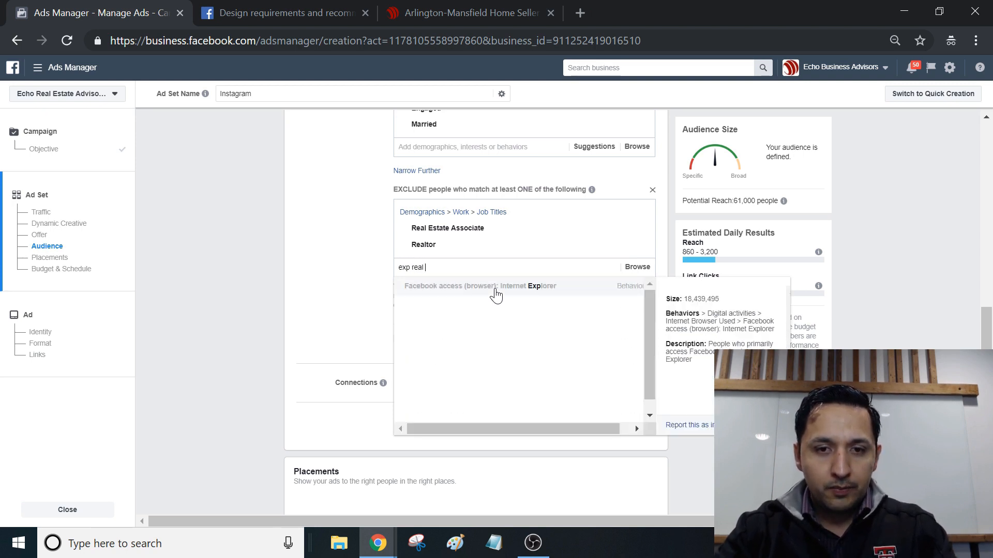
text(est)
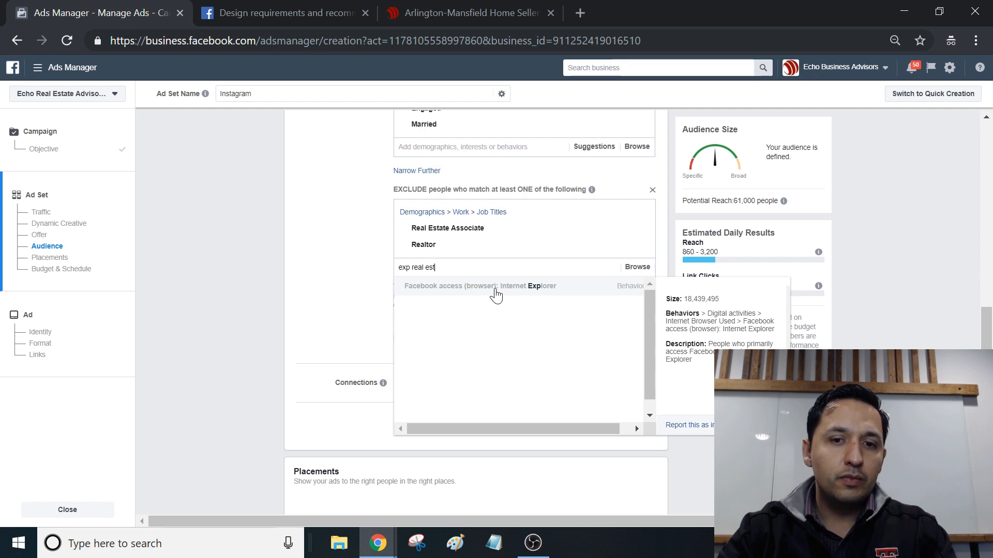
key(BackSpace)
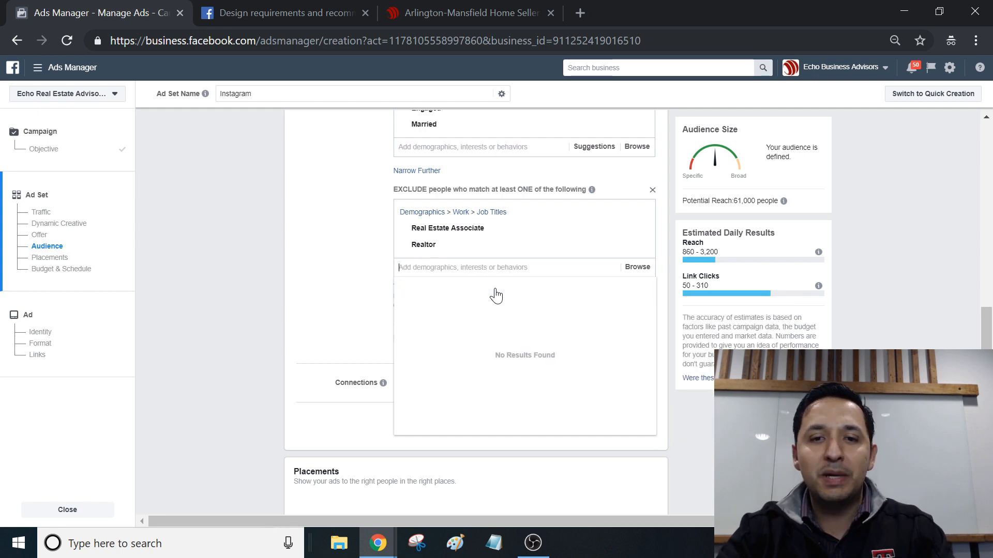
click(861, 373)
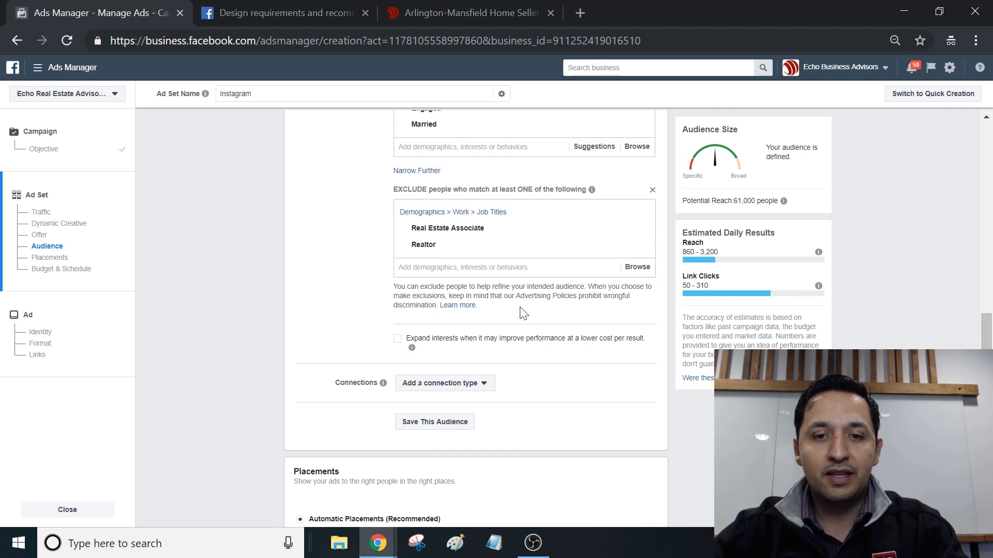
click(454, 276)
text(keller w)
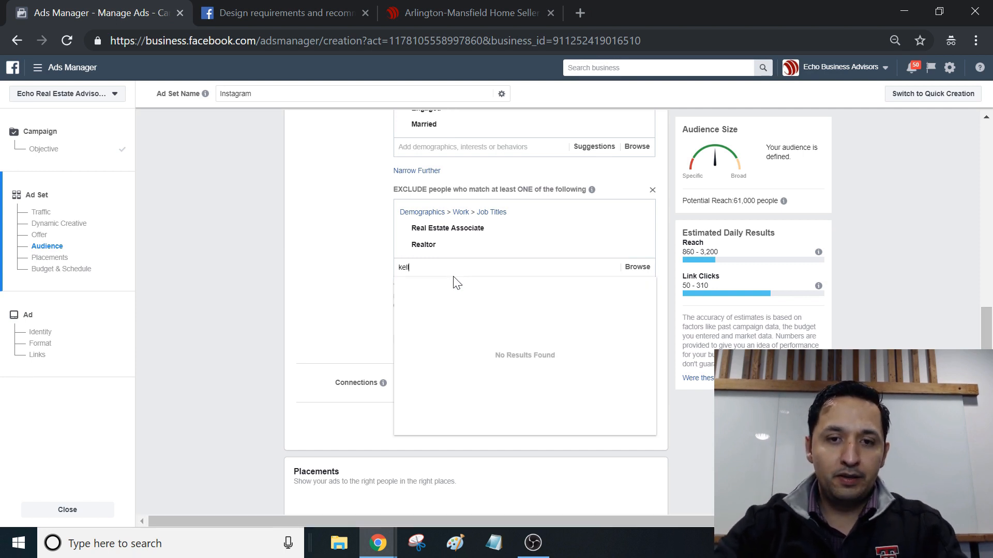
text(illa)
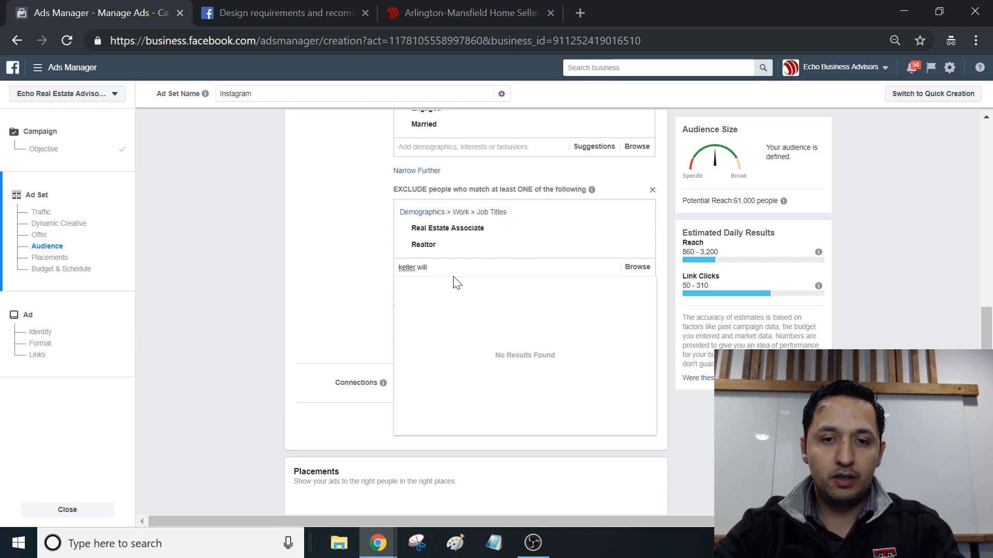
key(BackSpace)
key(BackSpace)
key(BackSpace)
key(BackSpace)
key(BackSpace)
key(BackSpace)
key(BackSpace)
key(BackSpace)
key(BackSpace)
key(BackSpace)
Step: Search the exclusions for remax and exclude people whose employer is RE/MAX
text(remax)
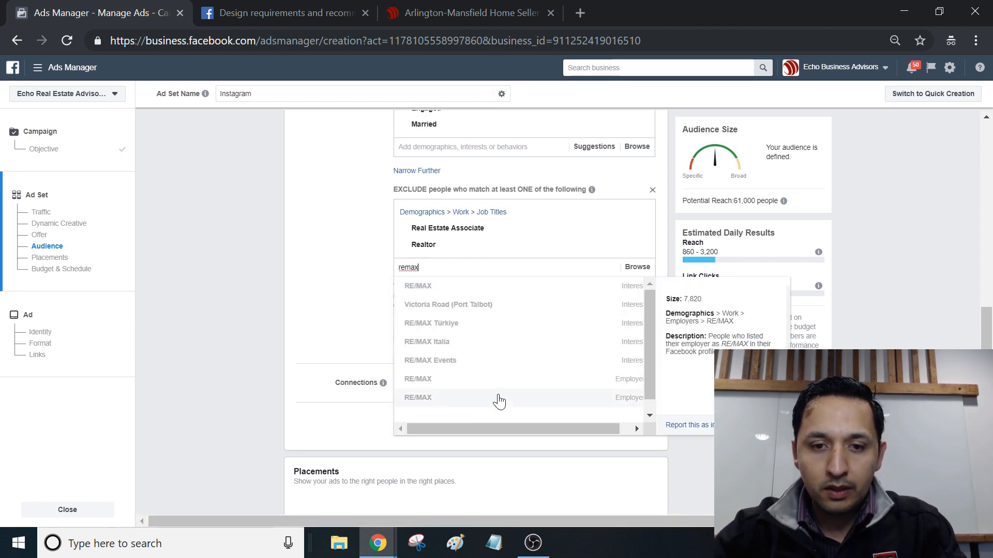
click(541, 357)
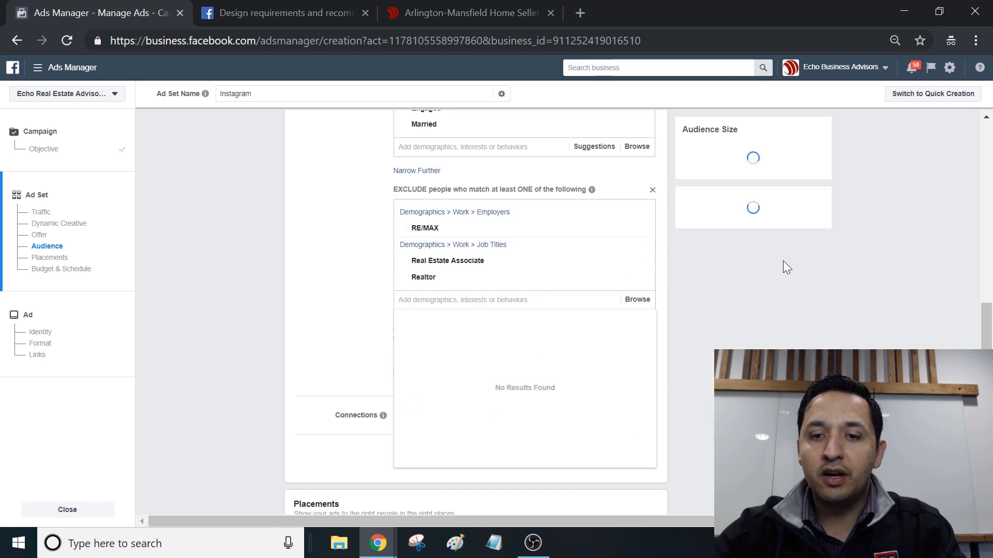
click(879, 258)
Step: Switch the ad set to edited placements and remove Messenger, Audience Network and Facebook so only Instagram Feed and Stories remain
drag(986, 331, 987, 360)
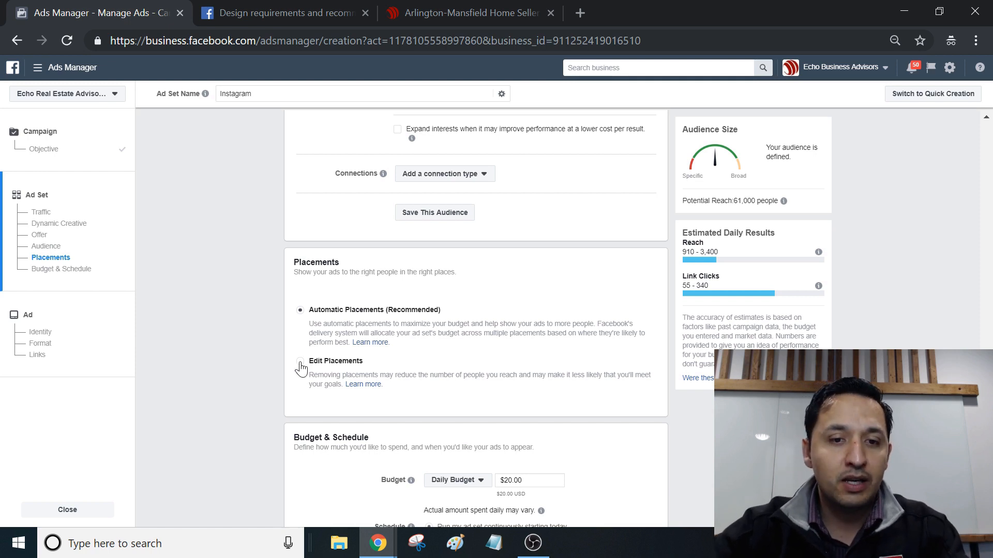
click(350, 372)
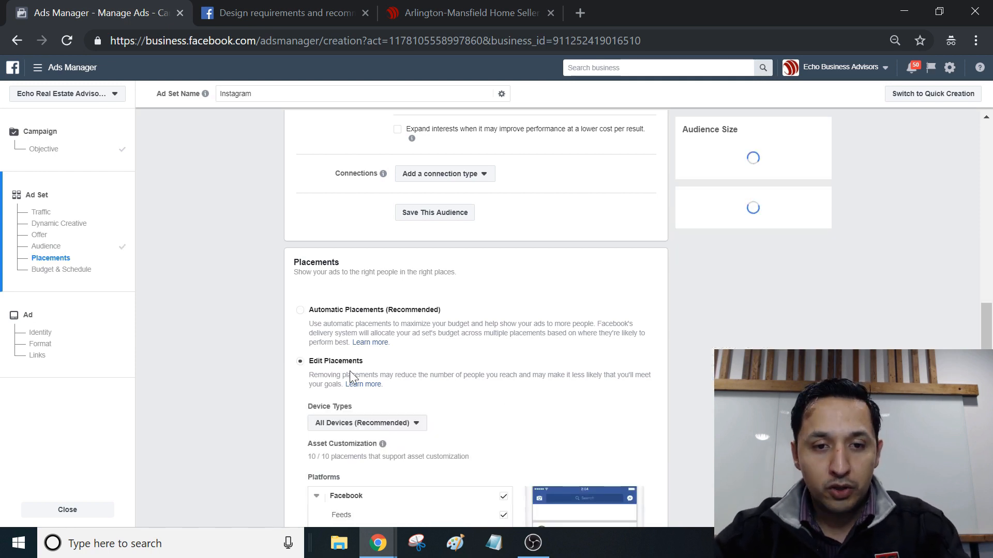
scroll(627, 402, down, 7)
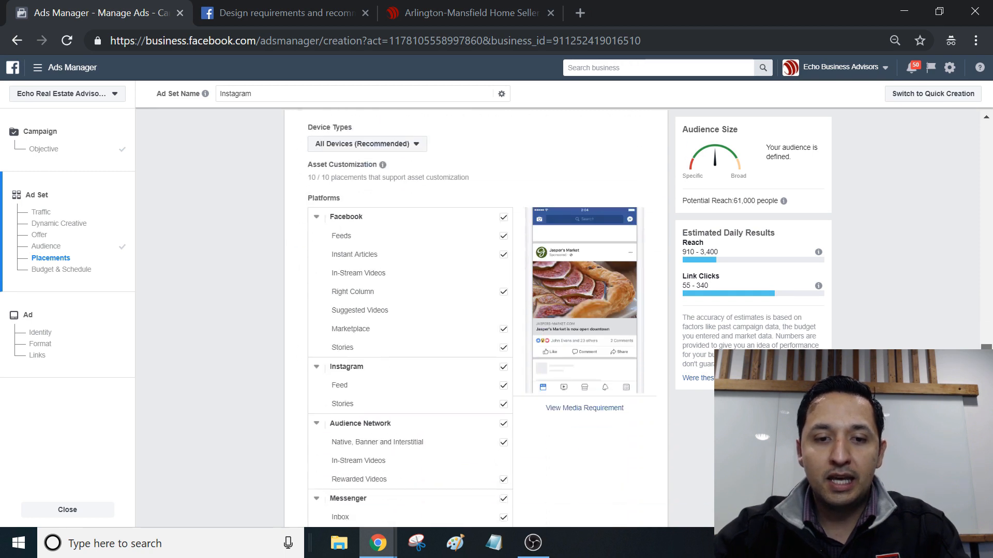
click(504, 419)
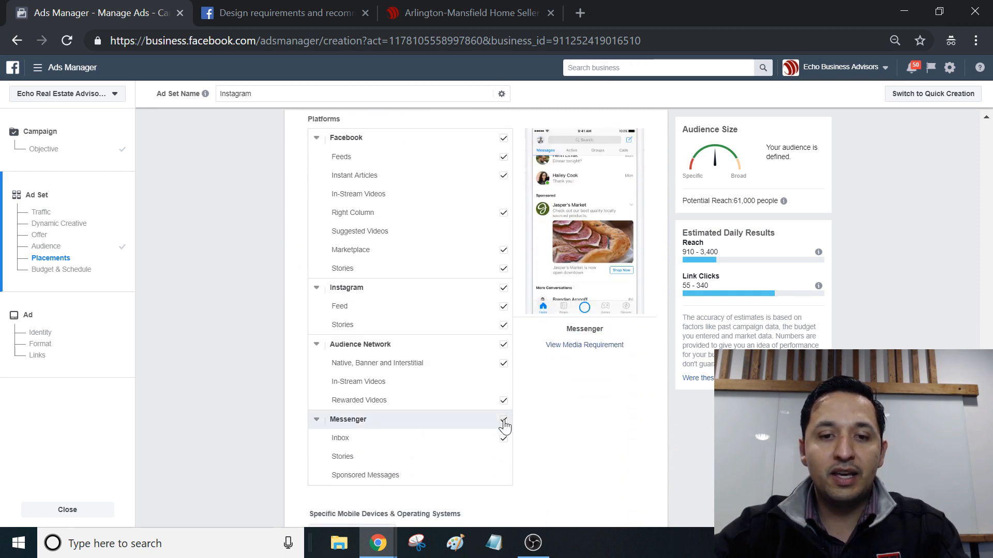
click(505, 346)
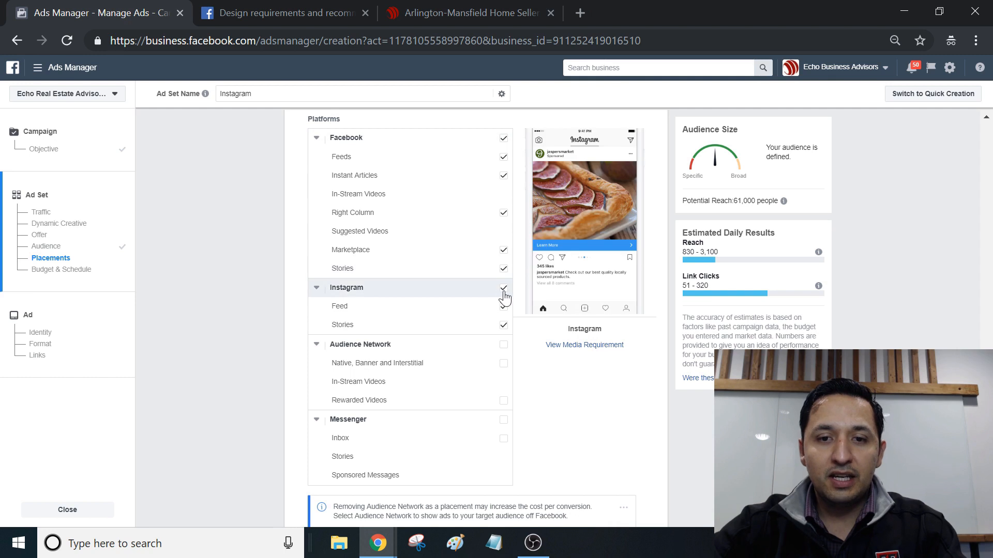
click(504, 140)
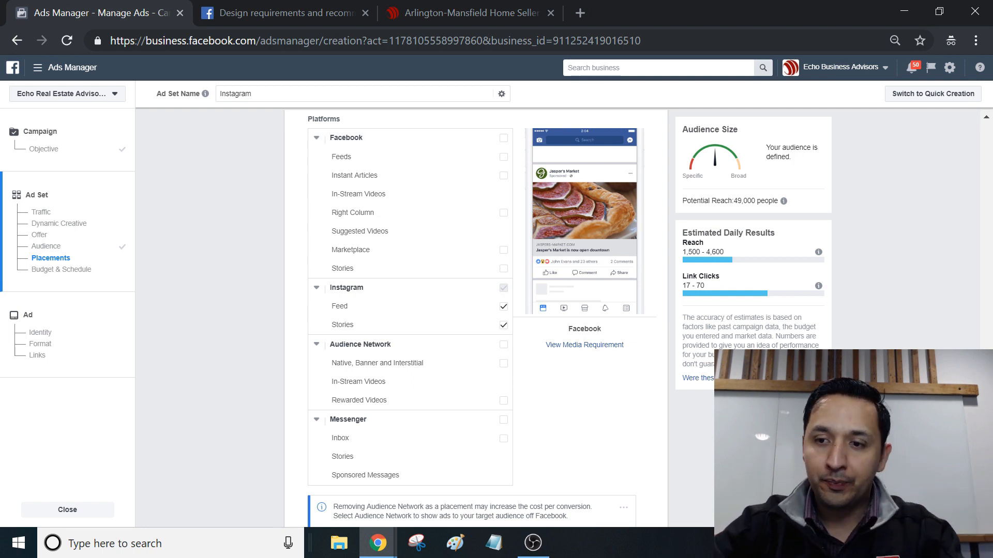
Step: Check the device type options for the placements, leaving both Mobile and Desktop selected
scroll(476, 310, down, 5)
scroll(475, 310, up, 9)
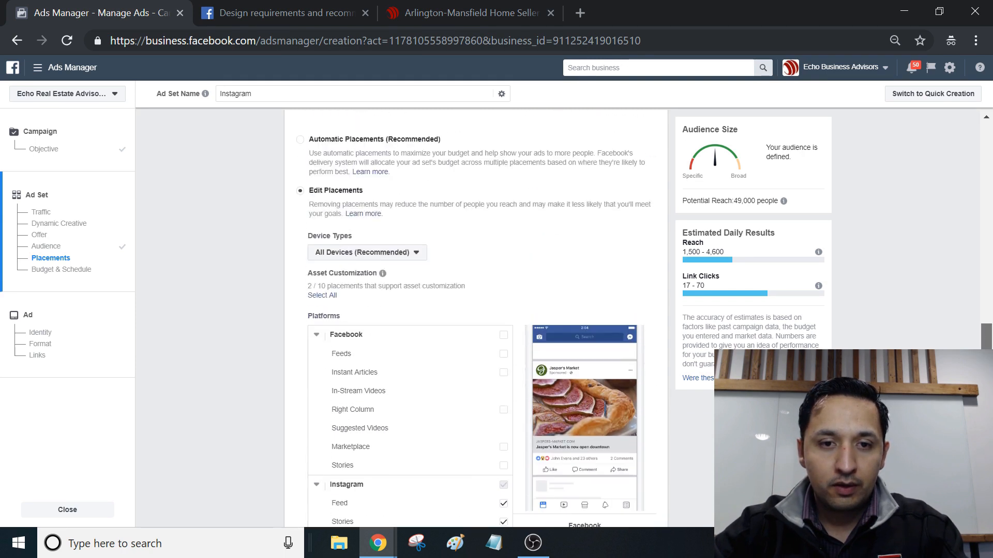
click(373, 254)
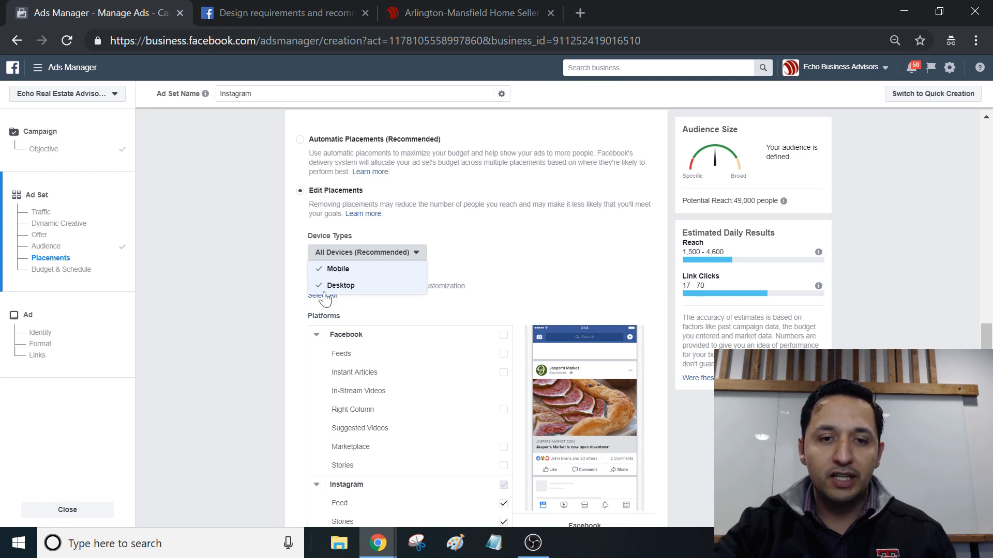
click(621, 359)
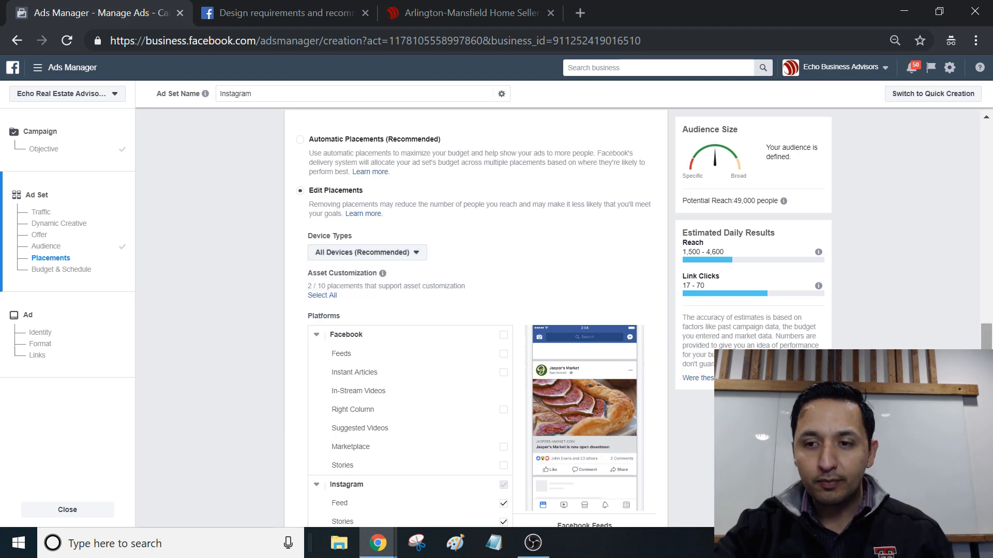
Step: Set the ad set's budget amount to $5.00 and keep Daily Budget as the budget type
scroll(486, 318, down, 2)
scroll(475, 318, down, 8)
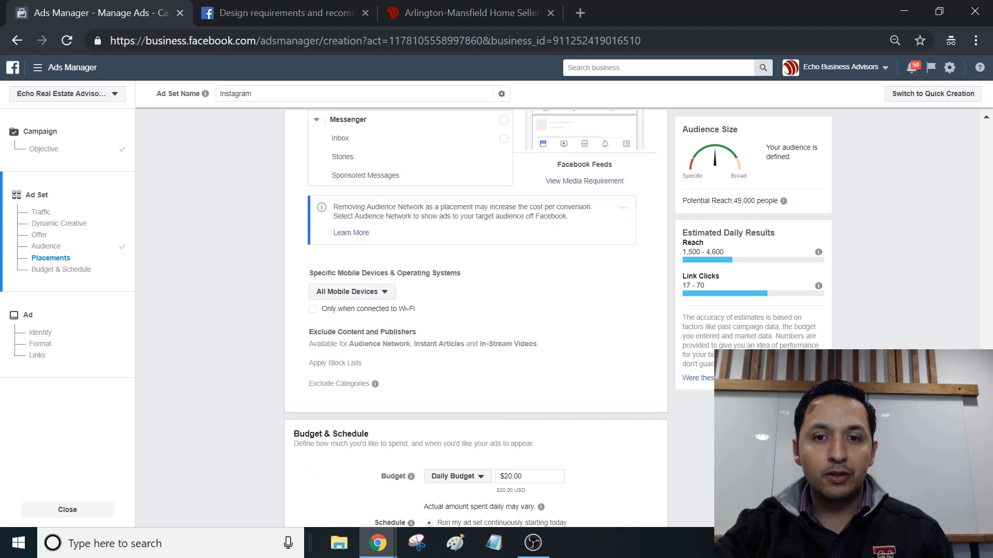
scroll(476, 318, down, 3)
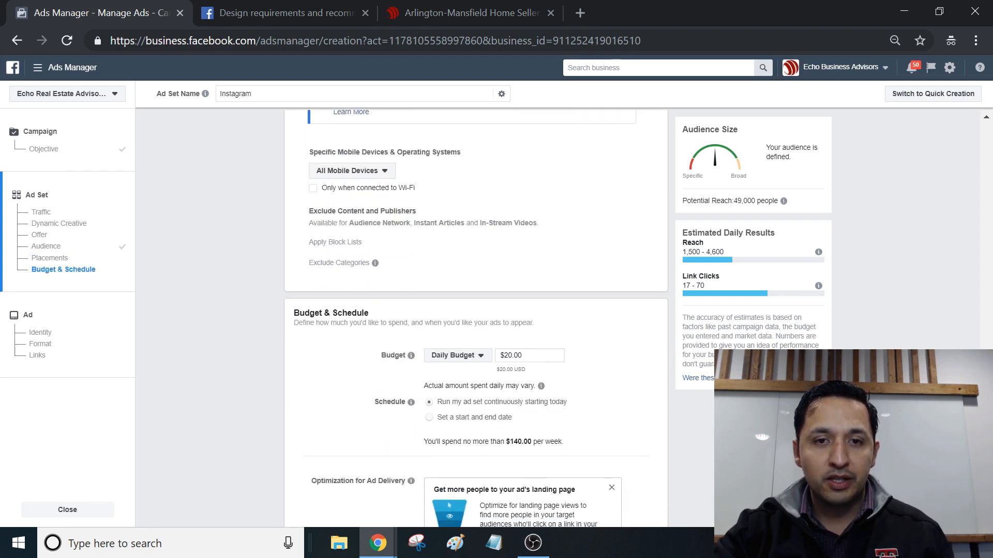
scroll(476, 318, down, 2)
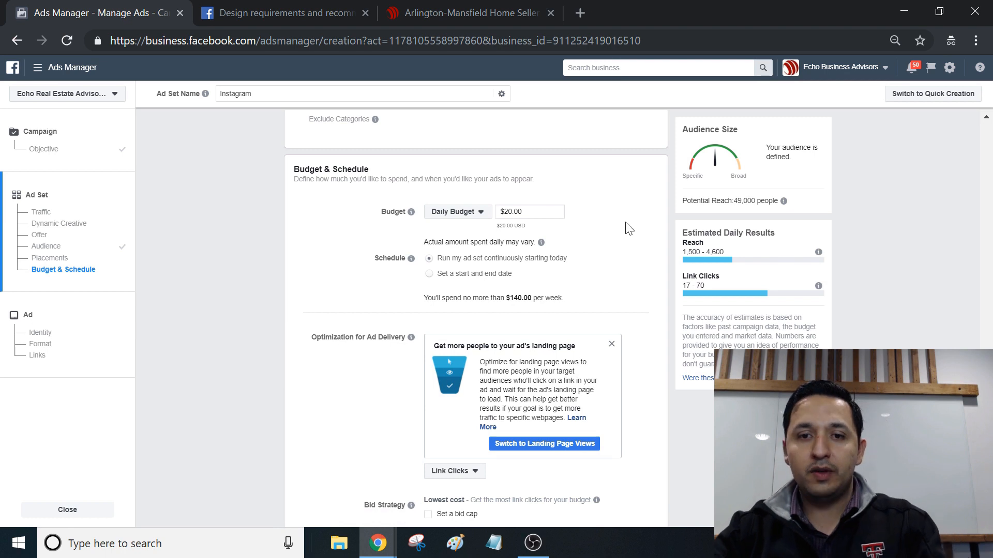
triple_click(538, 211)
text(5)
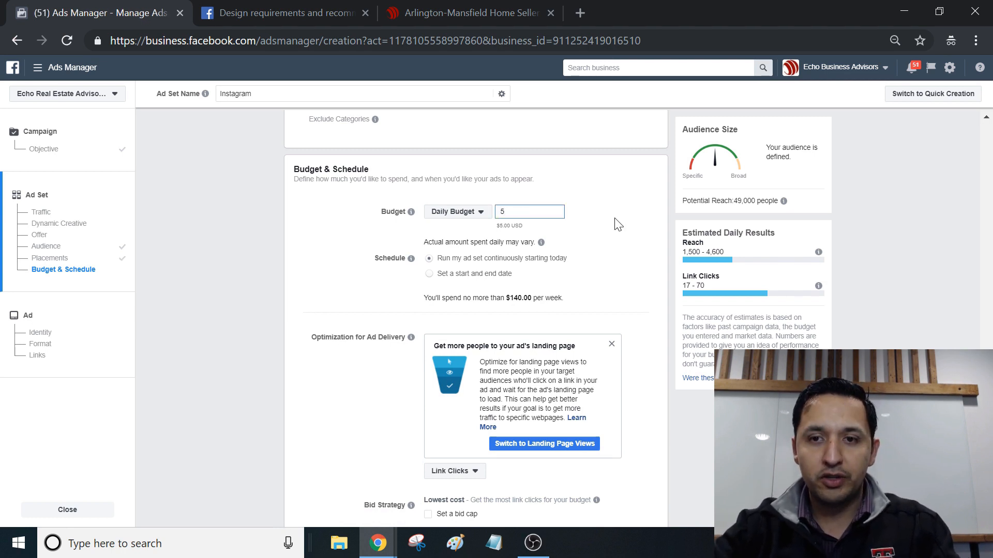
click(333, 230)
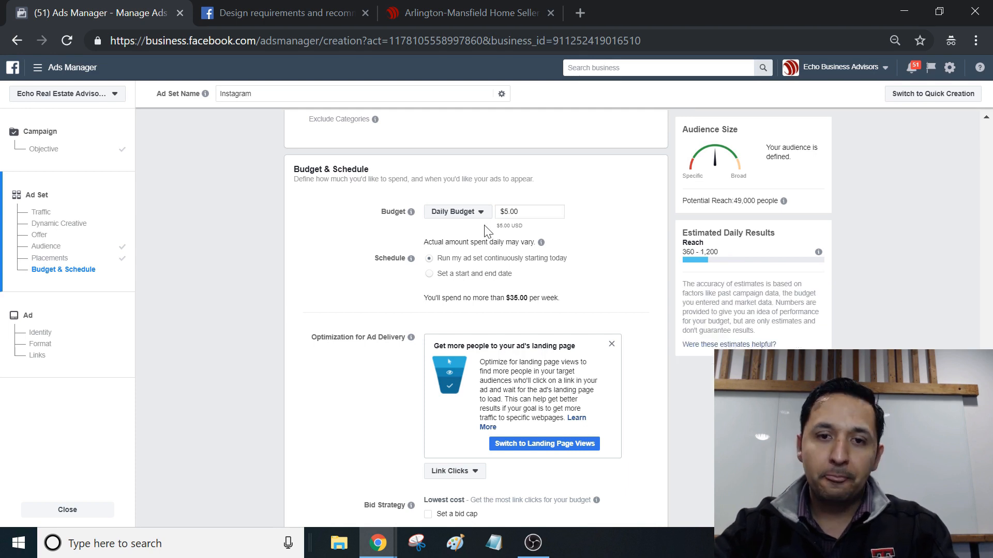
click(472, 216)
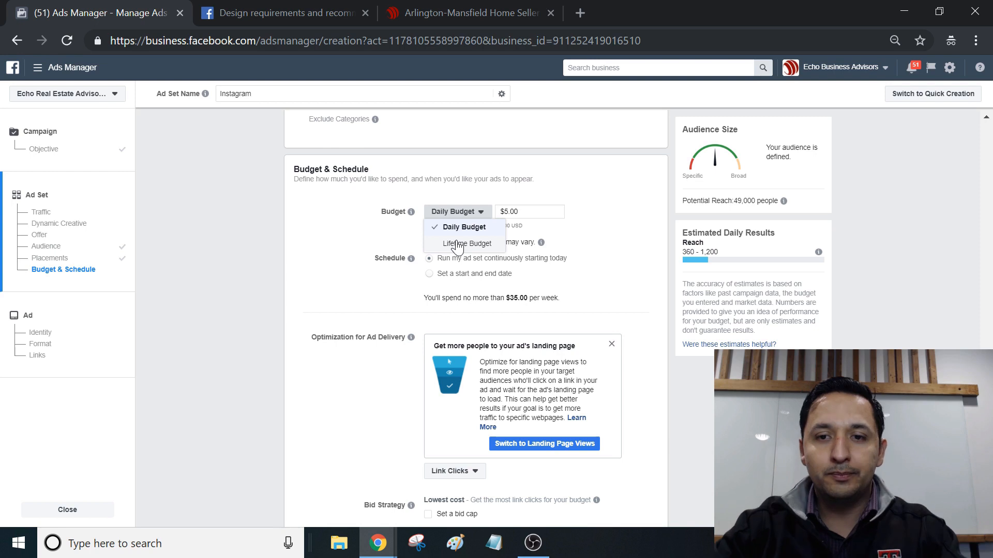
click(464, 227)
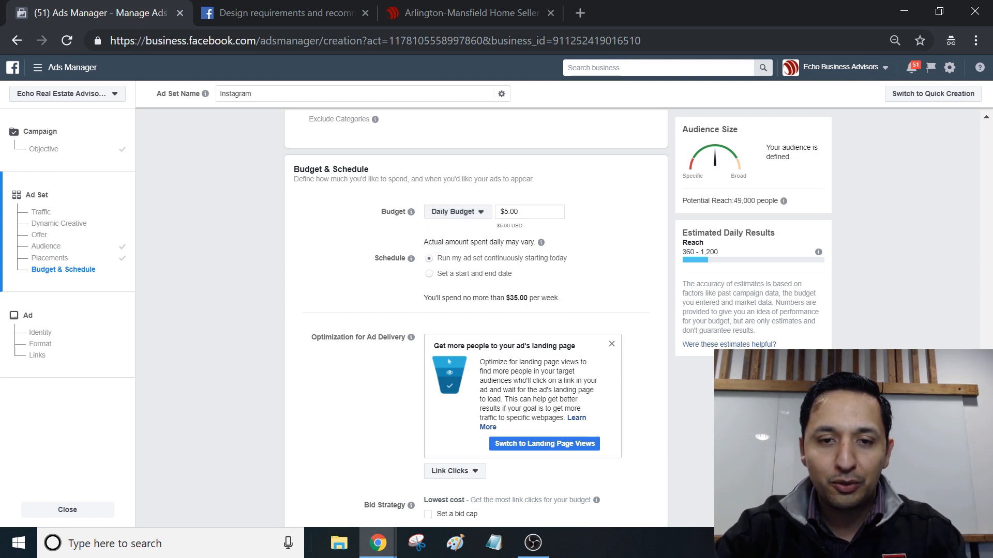
Step: Keep ad delivery optimized for Link Clicks and continue to the ad setup
scroll(476, 311, down, 3)
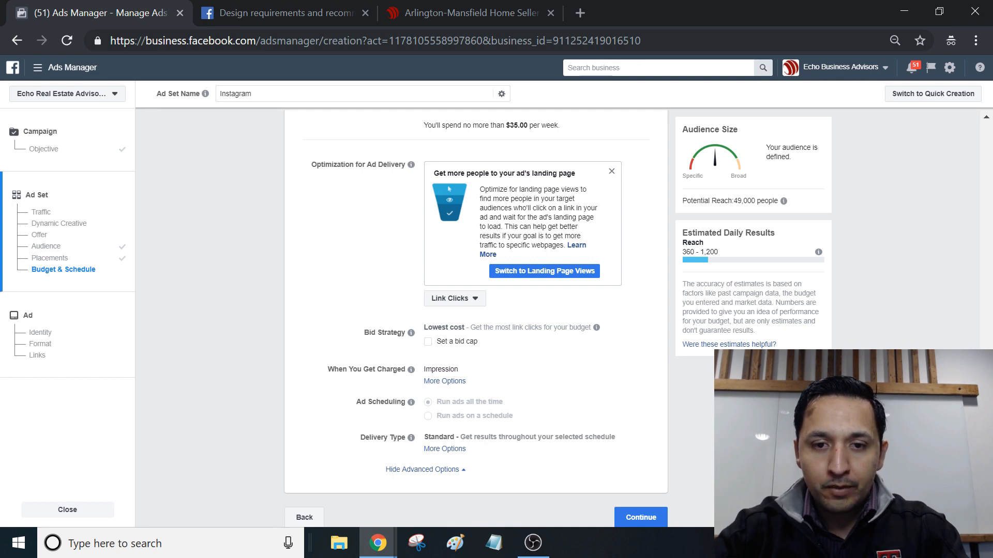
click(457, 301)
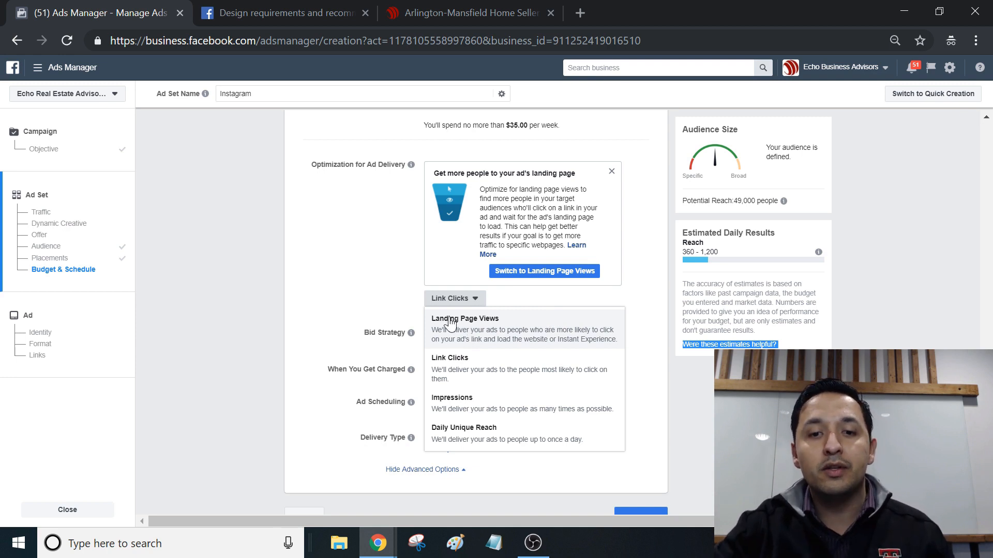
click(490, 378)
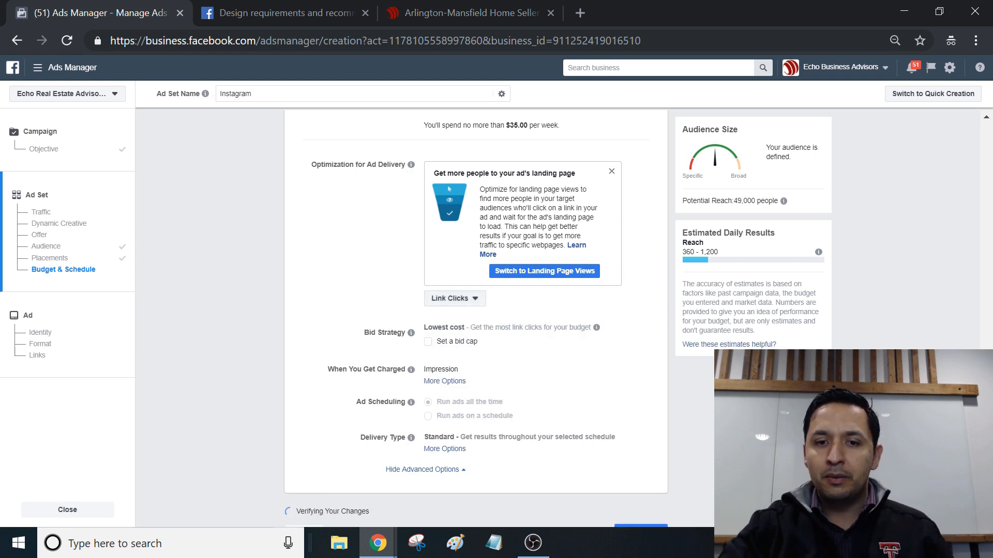
scroll(476, 331, down, 1)
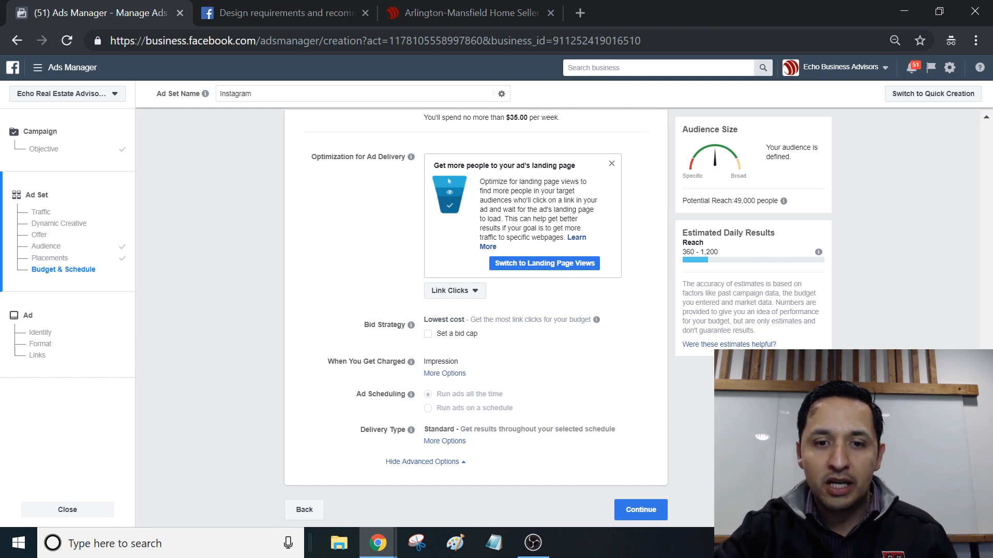
click(631, 511)
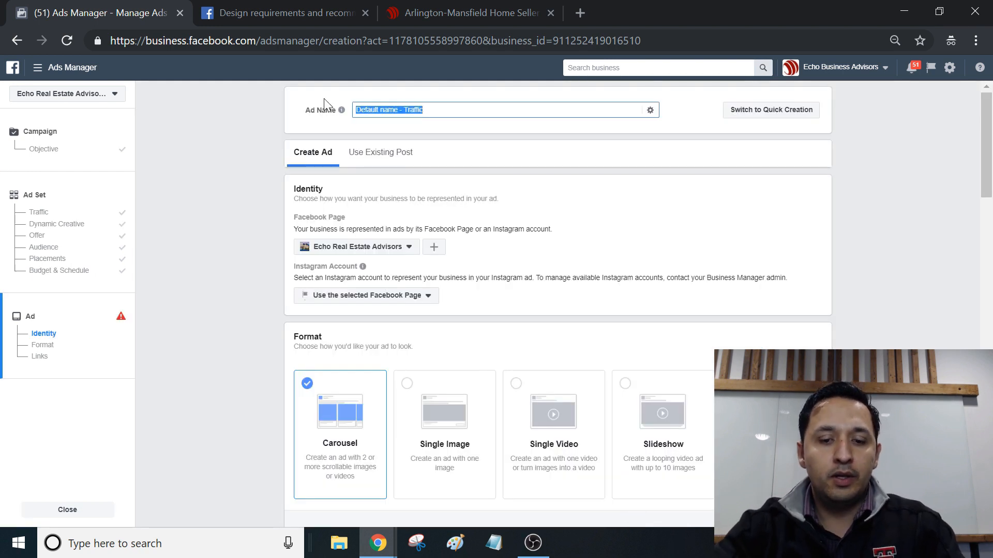
Step: Name the ad Instagram in place of the default ad name
text(Instagram)
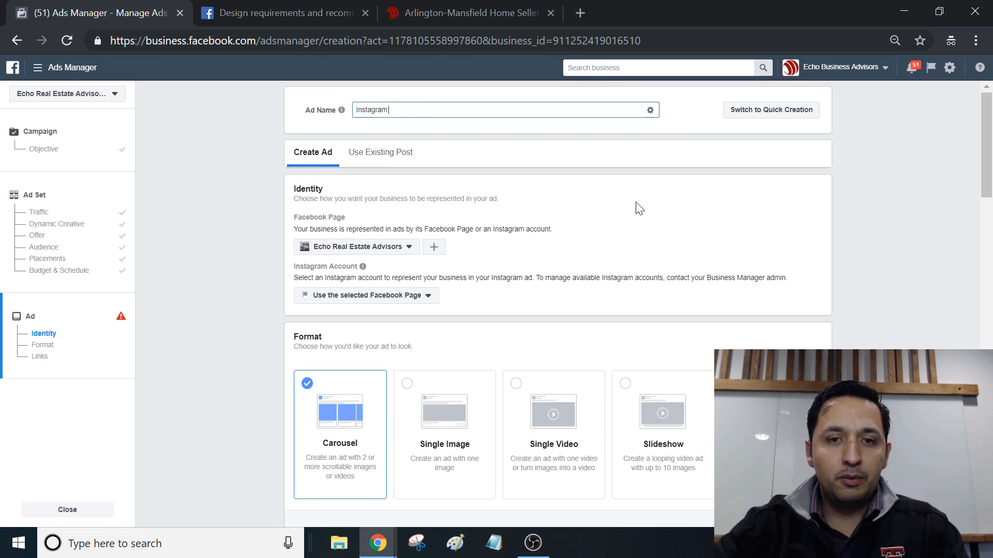
click(876, 203)
scroll(569, 196, down, 1)
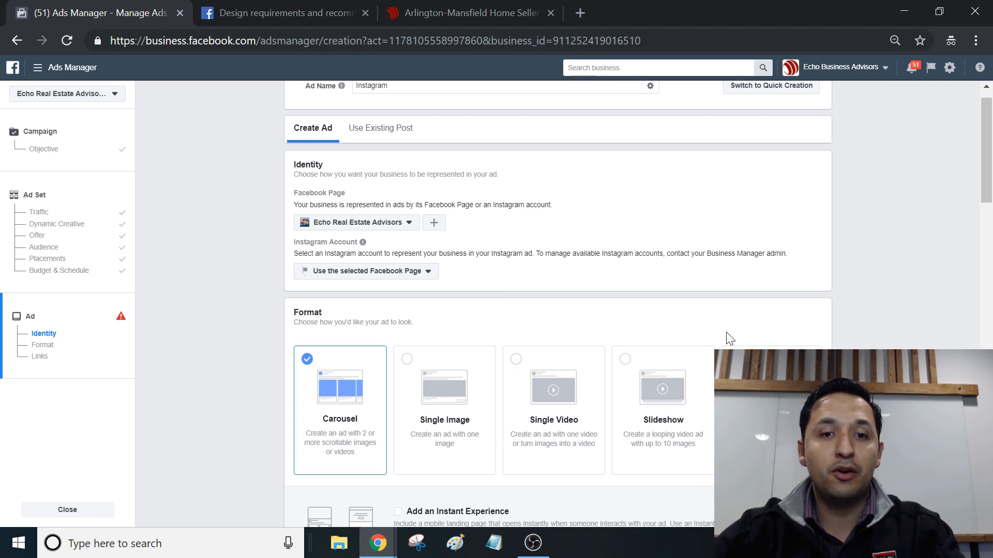
scroll(988, 170, down, 1)
scroll(987, 170, up, 2)
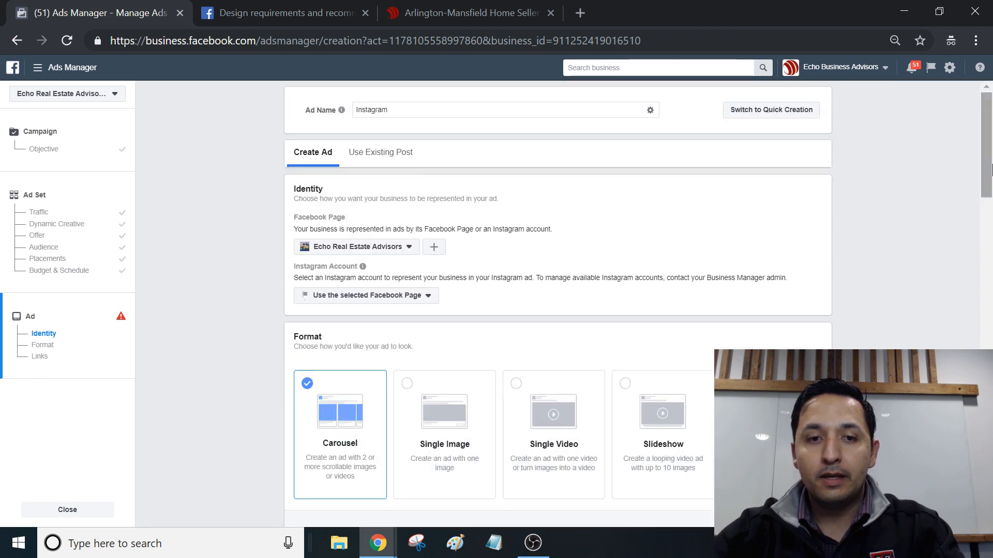
scroll(988, 176, down, 2)
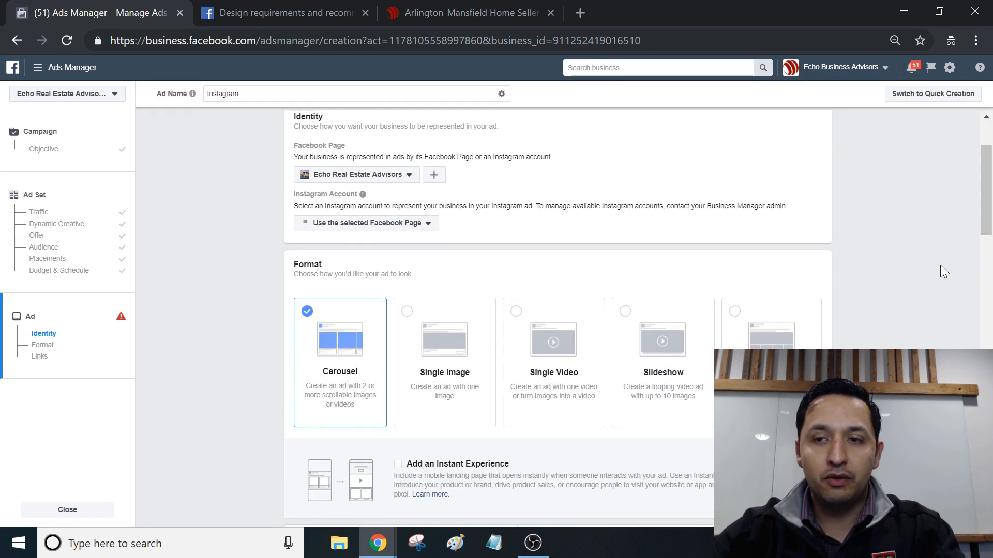
Step: Choose Single Video as the ad format and go to the video selection section
scroll(939, 267, down, 3)
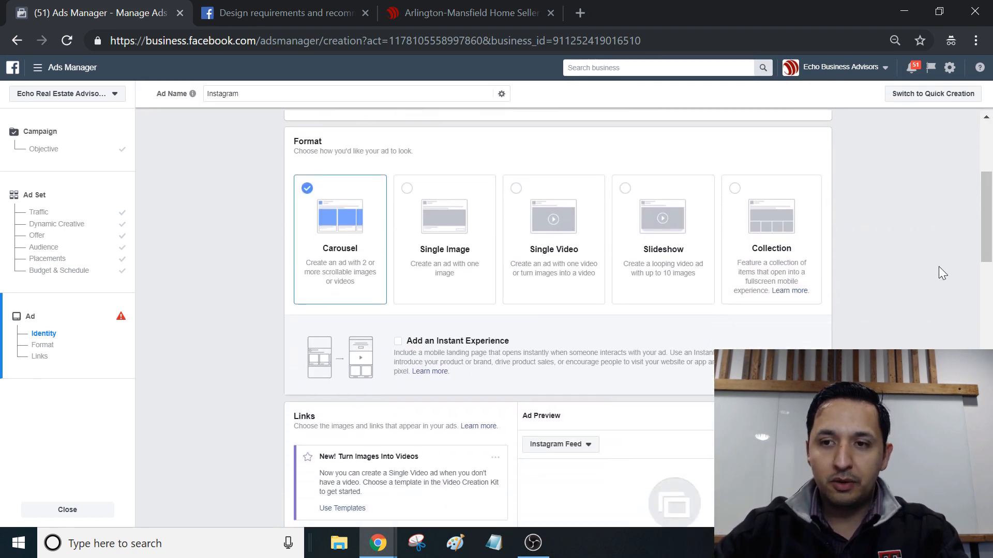
mouse_move(982, 191)
mouse_down()
mouse_move(982, 208)
mouse_move(973, 189)
mouse_up()
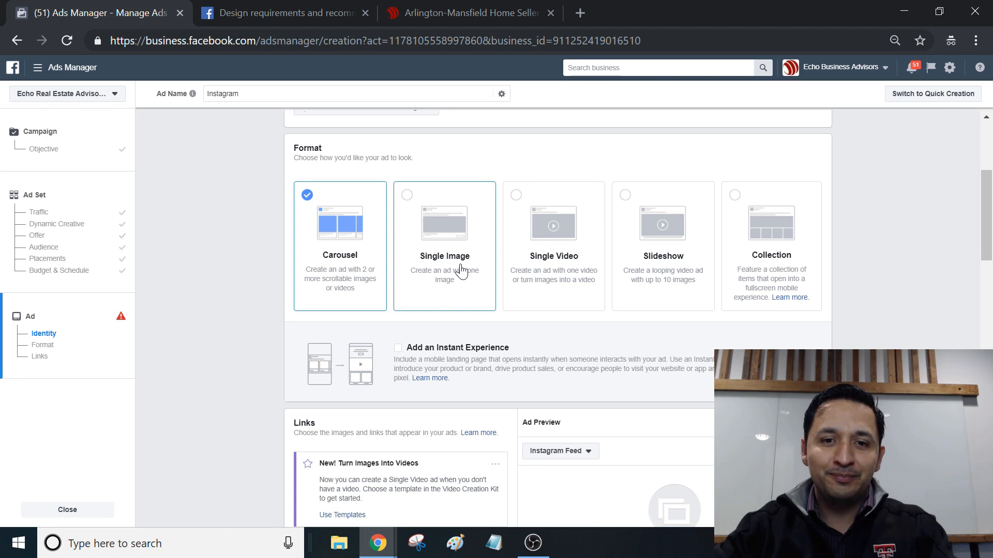
click(516, 197)
scroll(991, 248, down, 2)
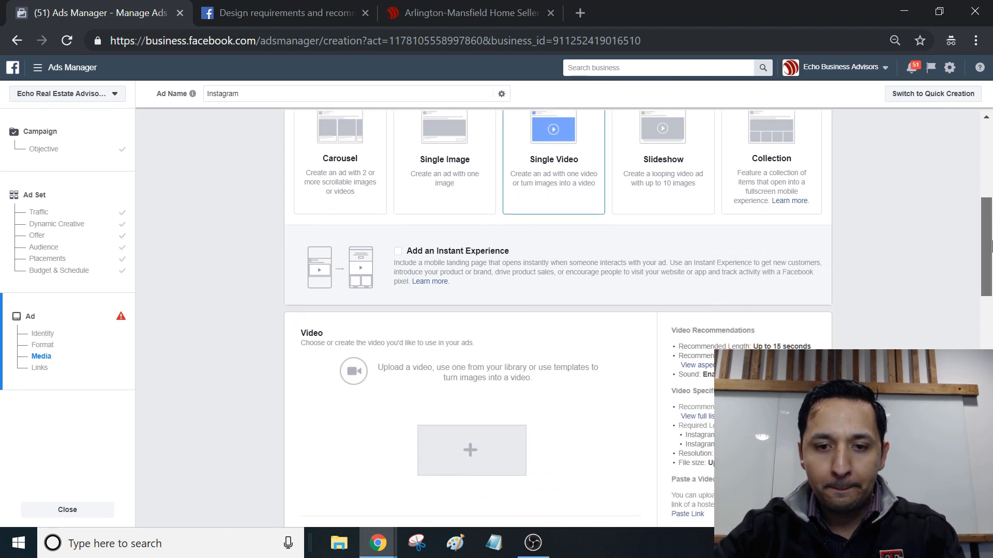
drag(992, 247, 991, 282)
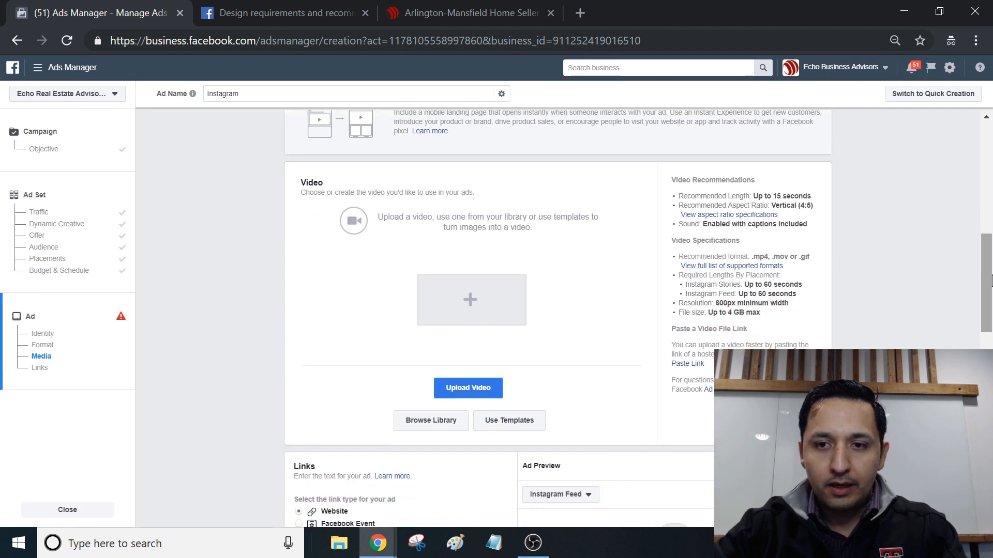
Step: Consult the help page on design requirements for Instagram feed ads, covering image and video sizes, and return to the ad setup
click(242, 7)
click(269, 331)
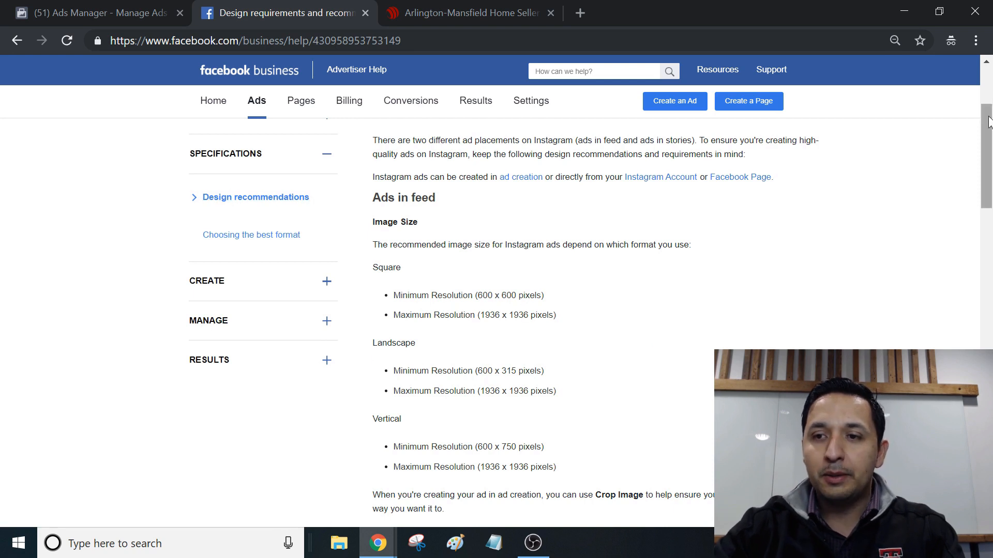
mouse_move(989, 124)
mouse_down()
mouse_move(989, 102)
mouse_move(989, 141)
mouse_up()
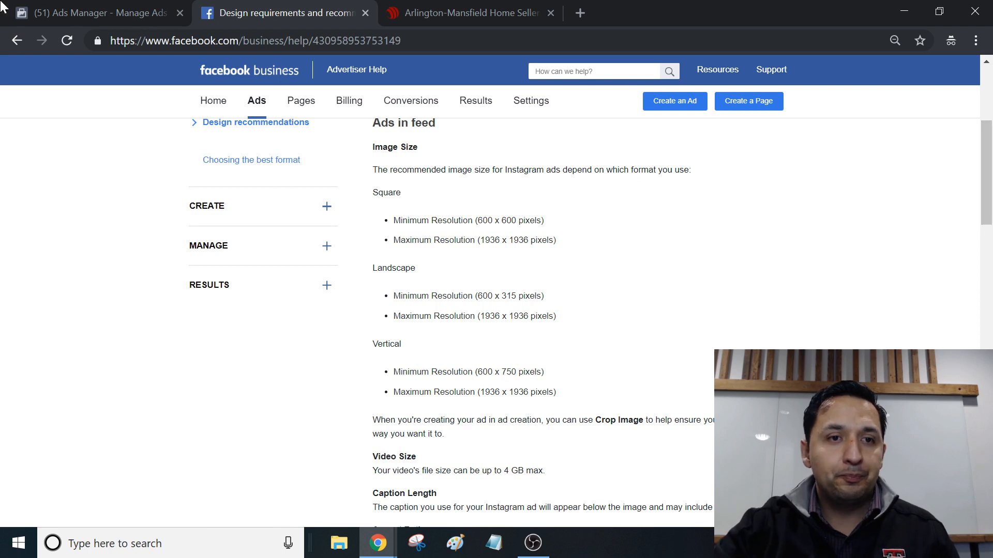
click(61, 7)
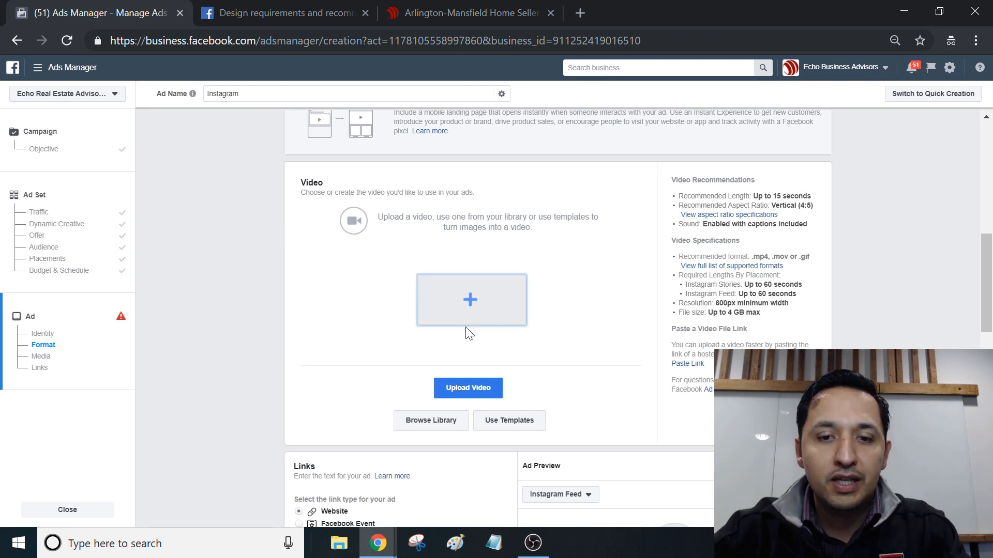
Step: Use the 21-second 1920 × 1080 video from the account's video library as the ad's media instead of uploading a file
click(462, 309)
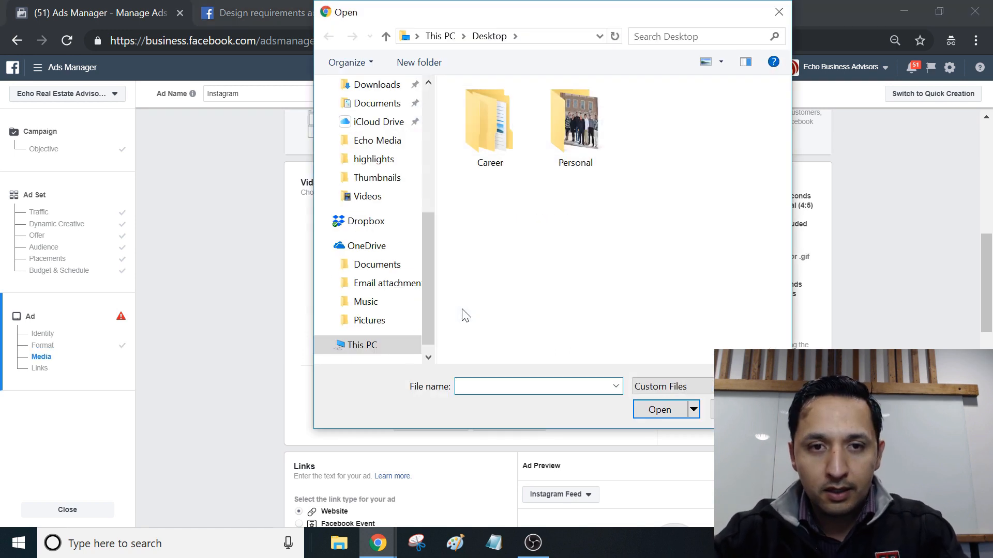
key(Escape)
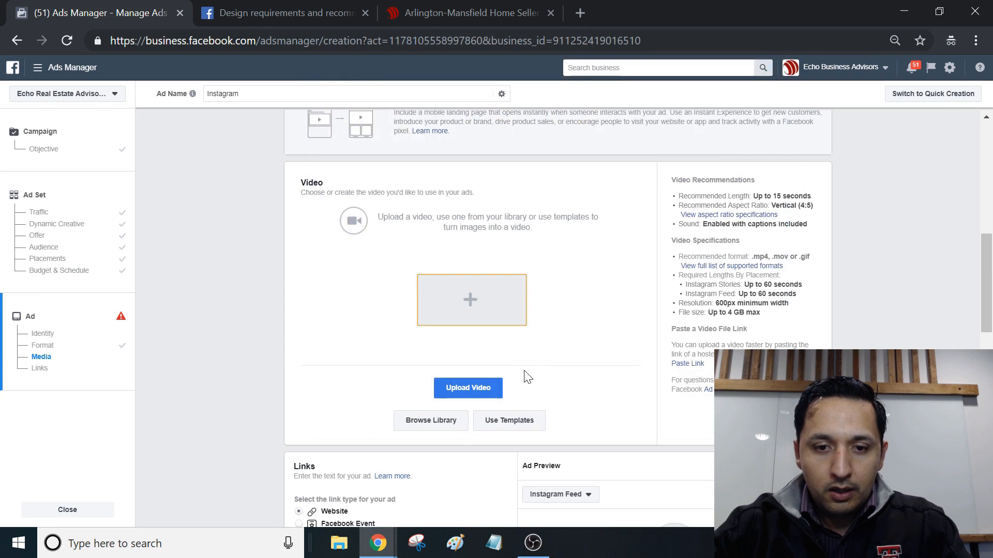
click(425, 421)
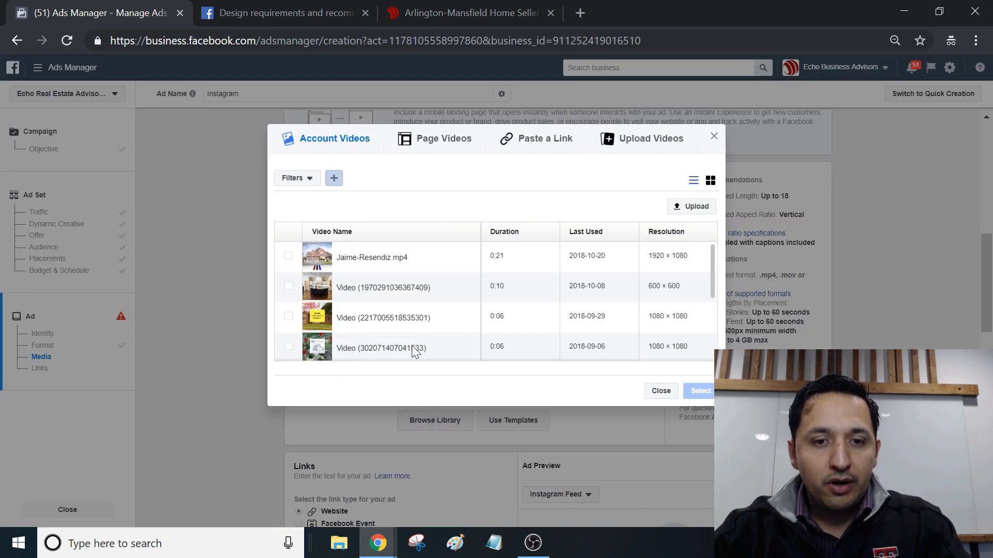
click(315, 260)
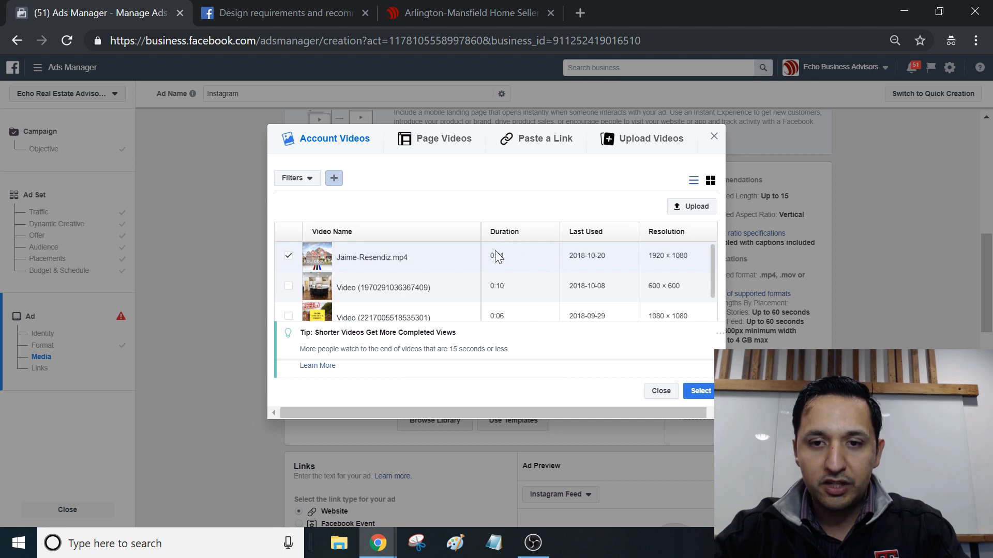
click(702, 392)
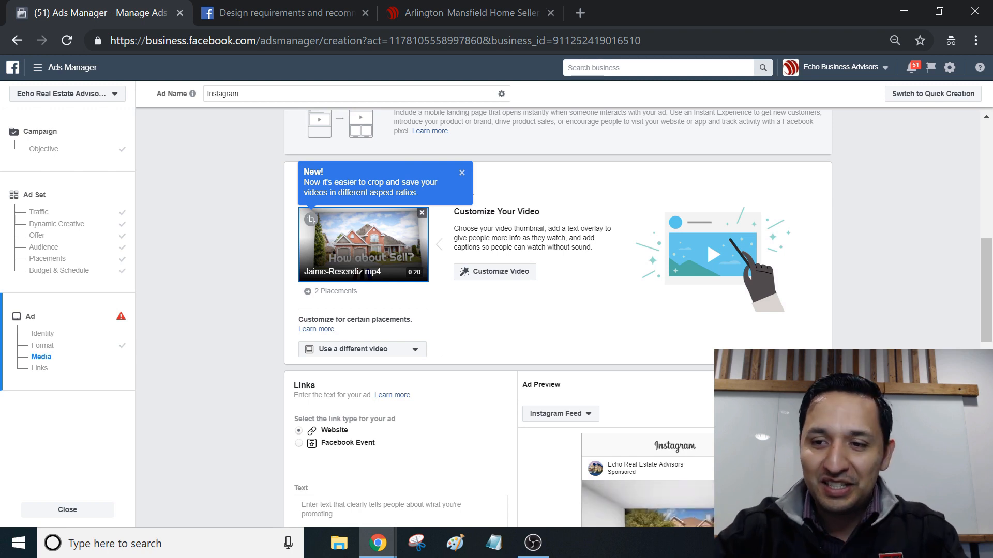
Step: Enter "Your perfect Ad Copy Here" as the ad's text
scroll(558, 305, down, 2)
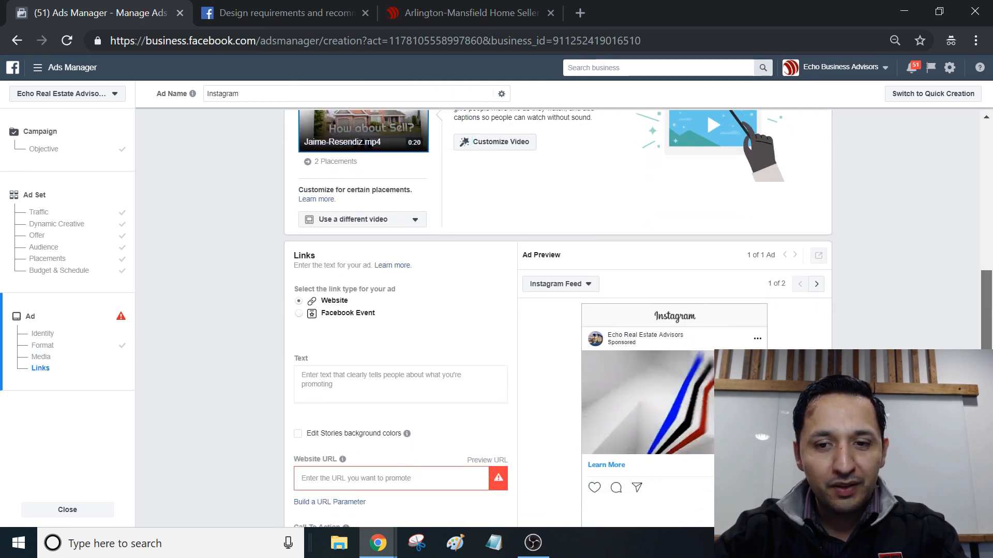
scroll(558, 305, down, 3)
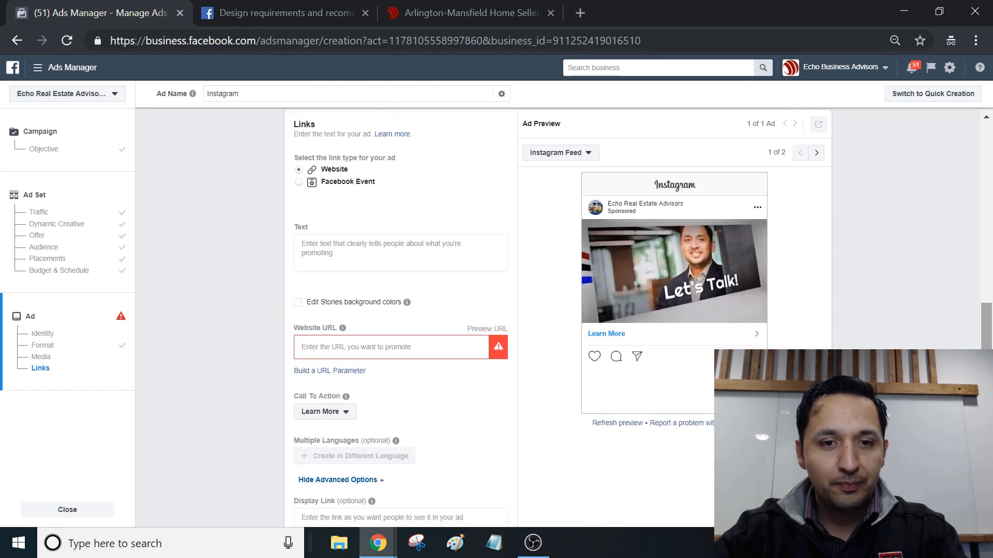
click(401, 253)
text(Your perfect Ad Copy Here)
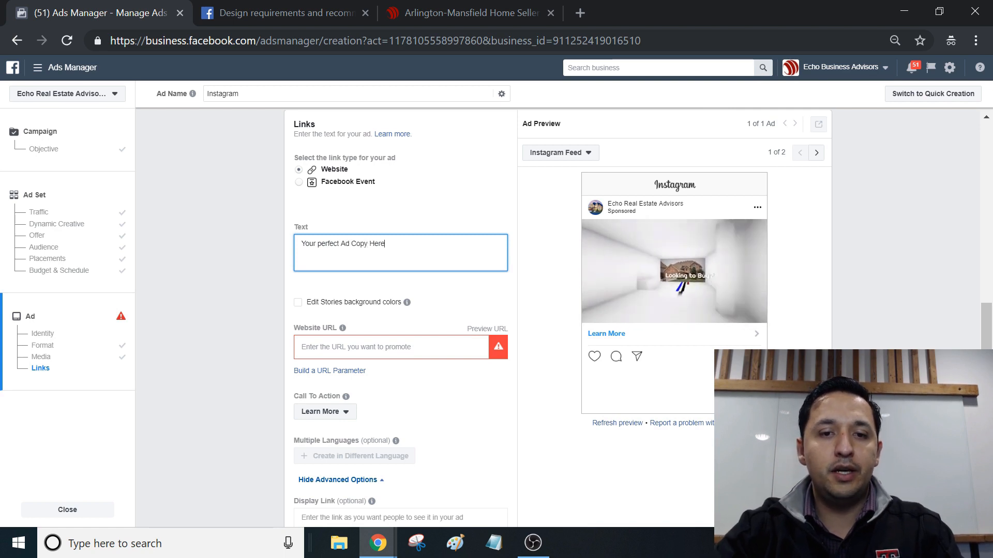
click(363, 357)
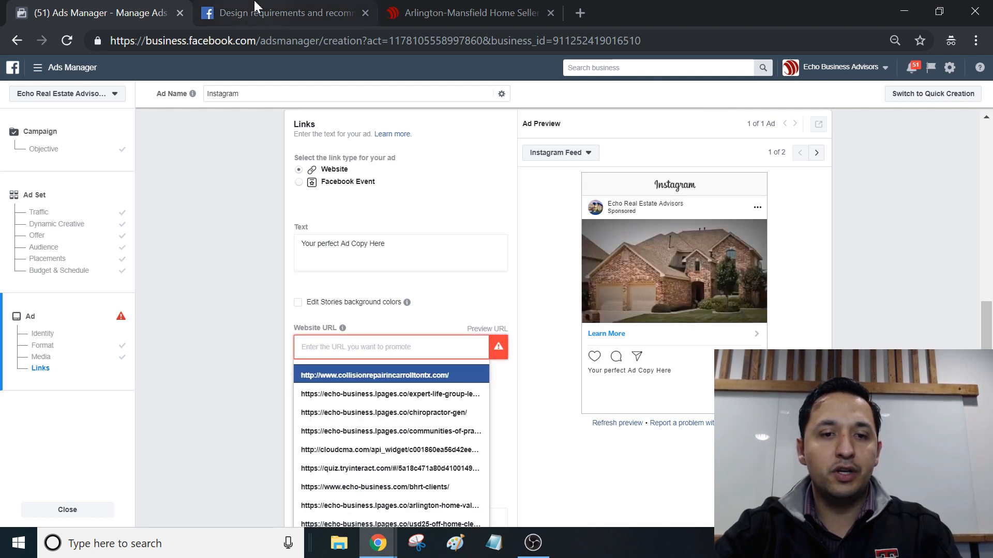
click(285, 12)
click(429, 6)
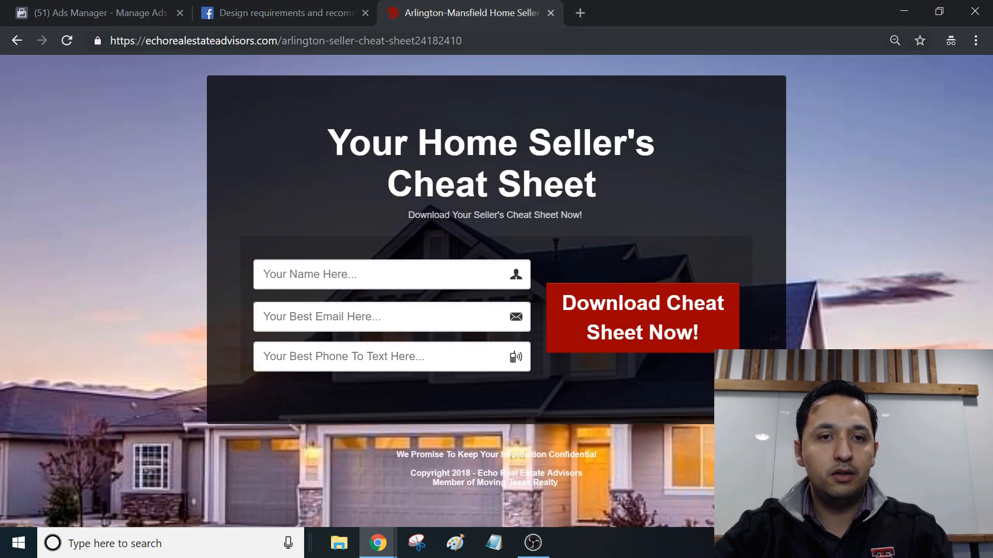
click(295, 42)
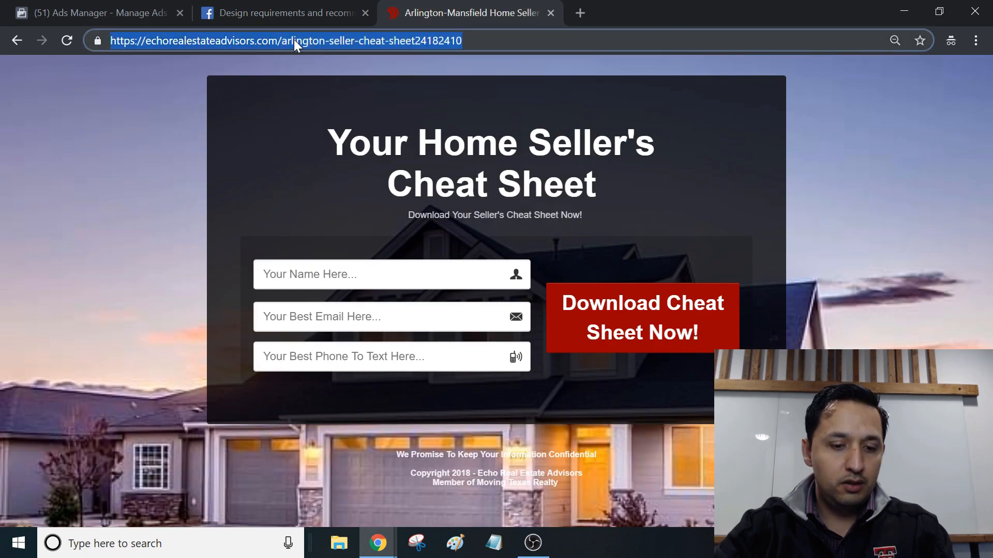
click(116, 11)
key(ctrl+v)
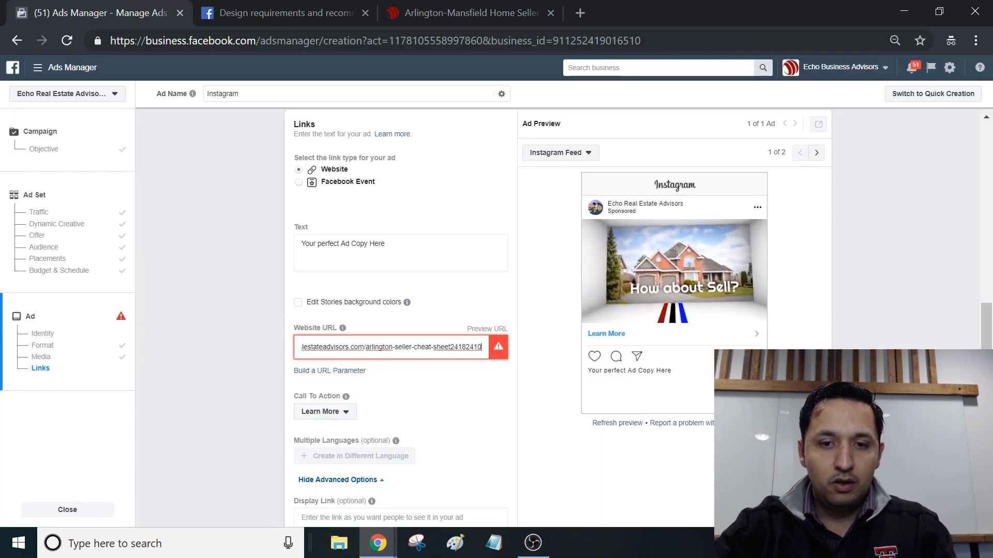
click(939, 323)
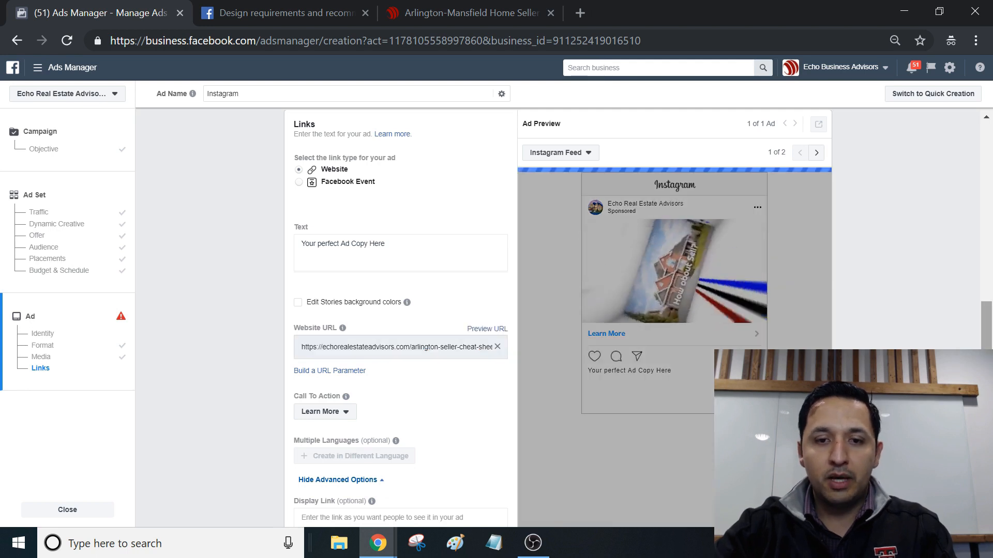
Step: Review the call-to-action options and keep Learn More for the ad
drag(987, 362, 986, 373)
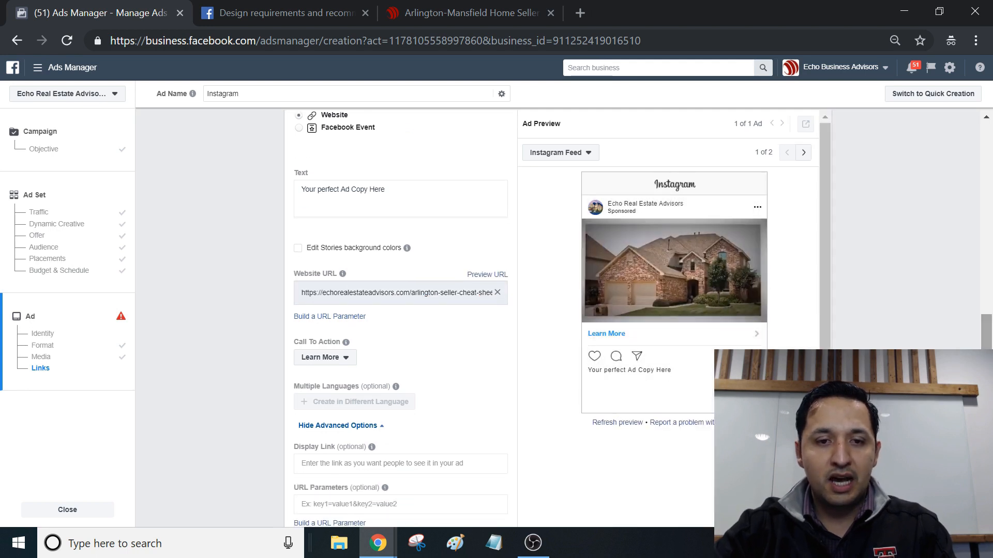
click(324, 357)
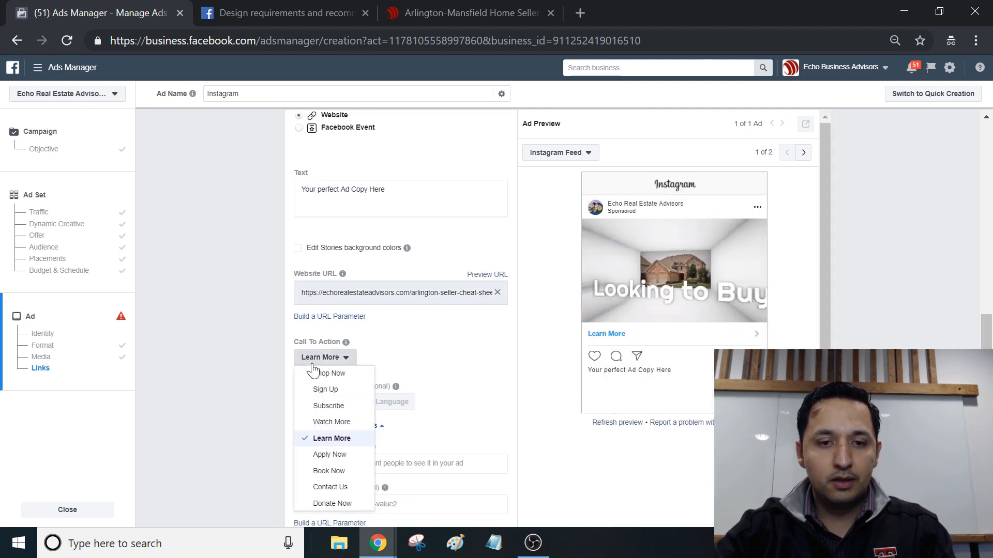
click(332, 439)
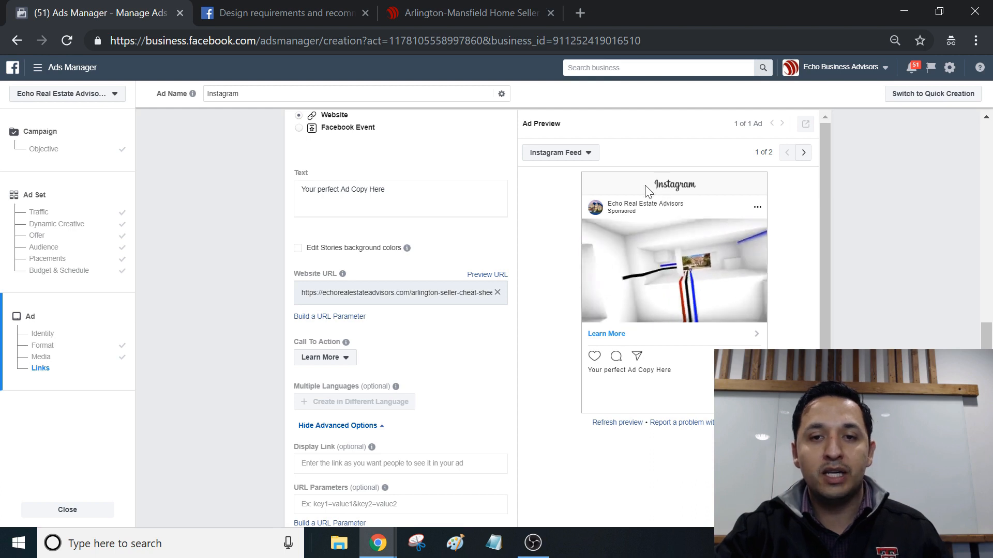
Step: Compare the ad preview in the Instagram Stories and Instagram Feed placements, ending on Instagram Stories
click(577, 155)
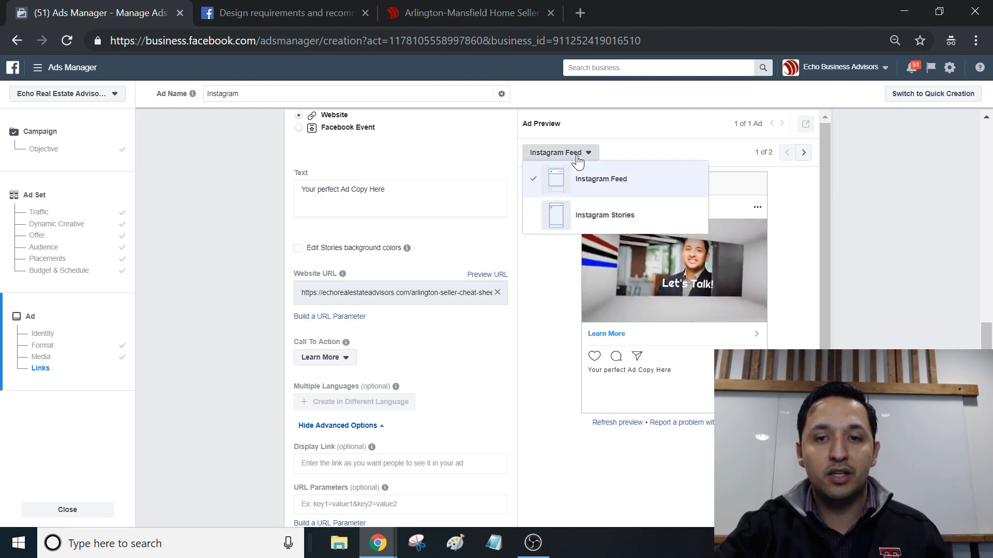
click(592, 217)
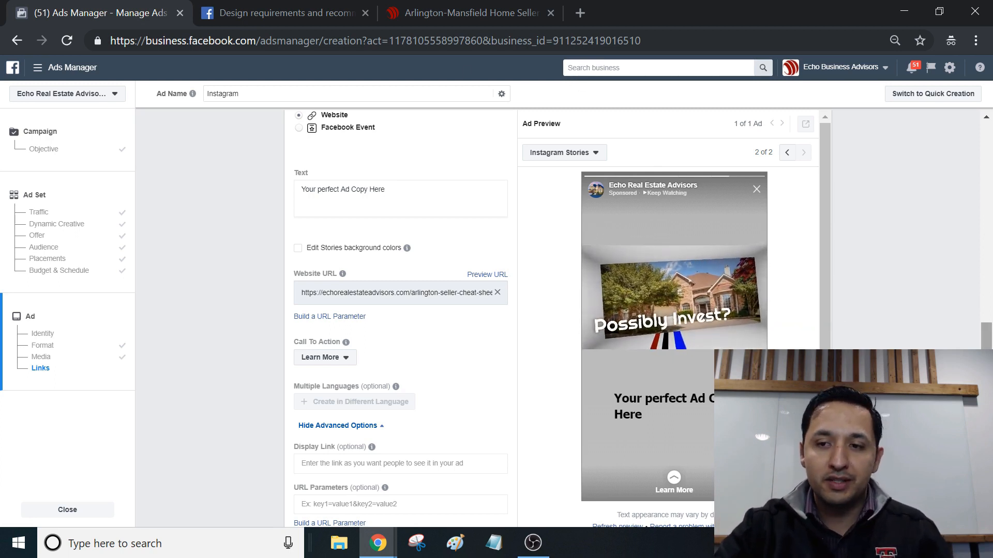
mouse_move(987, 389)
mouse_down()
mouse_move(986, 358)
mouse_move(986, 378)
mouse_up()
click(568, 157)
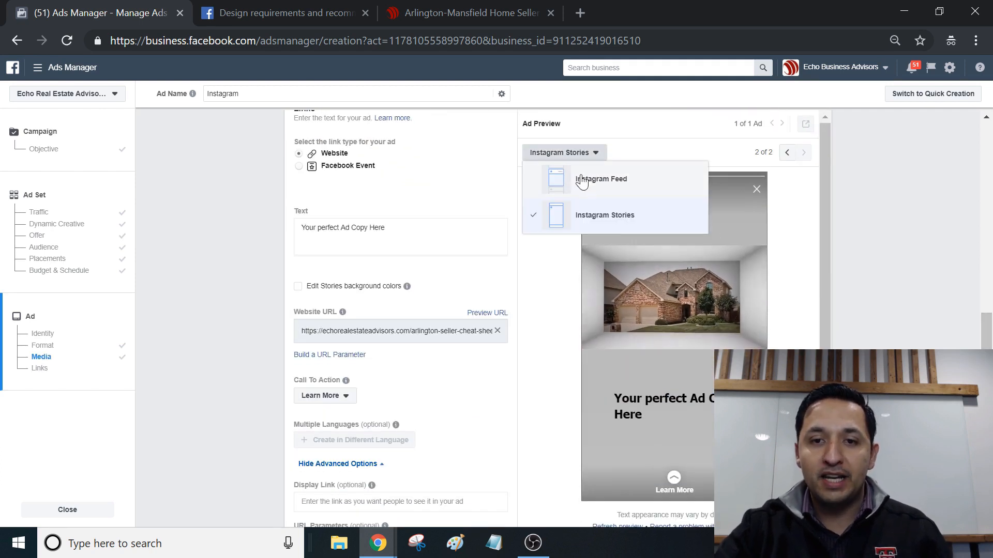
click(608, 181)
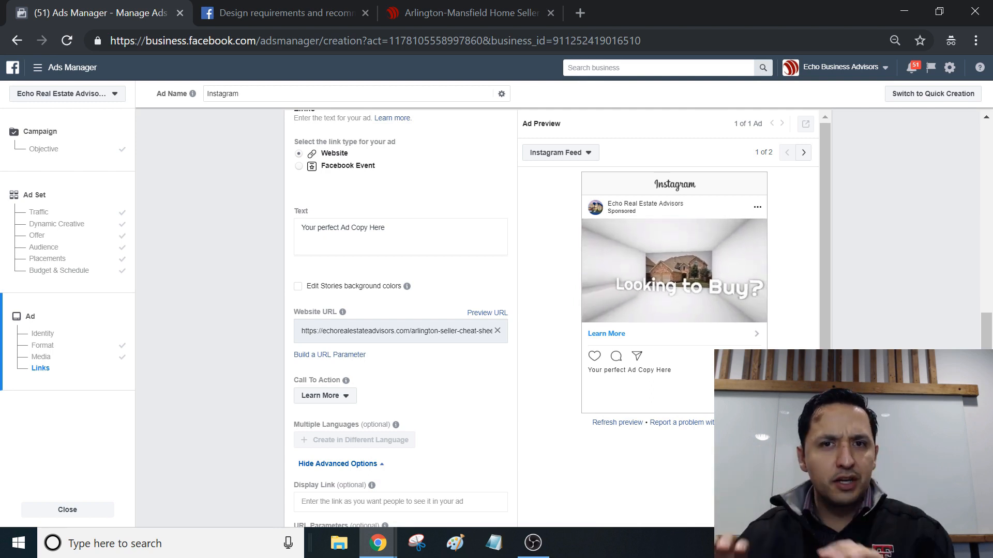
click(555, 154)
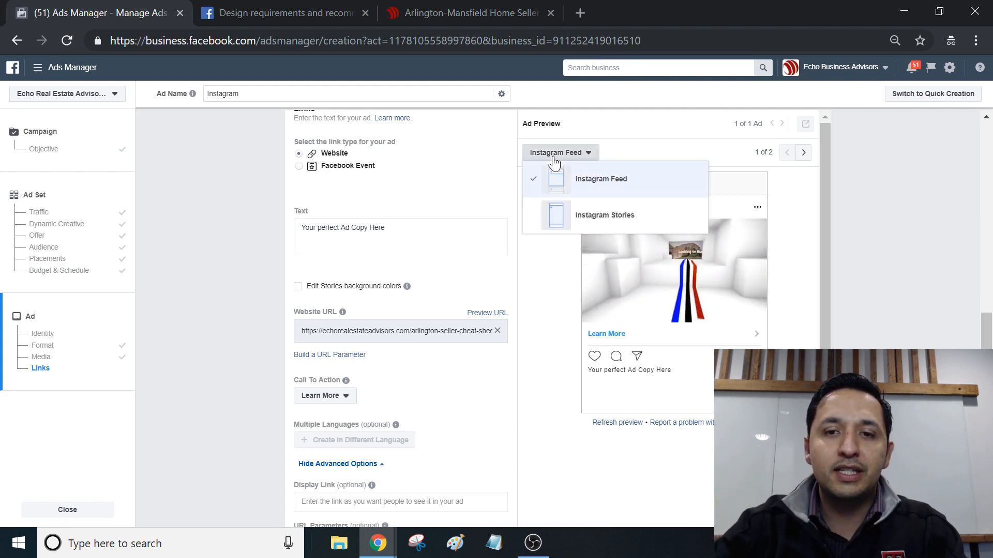
click(566, 216)
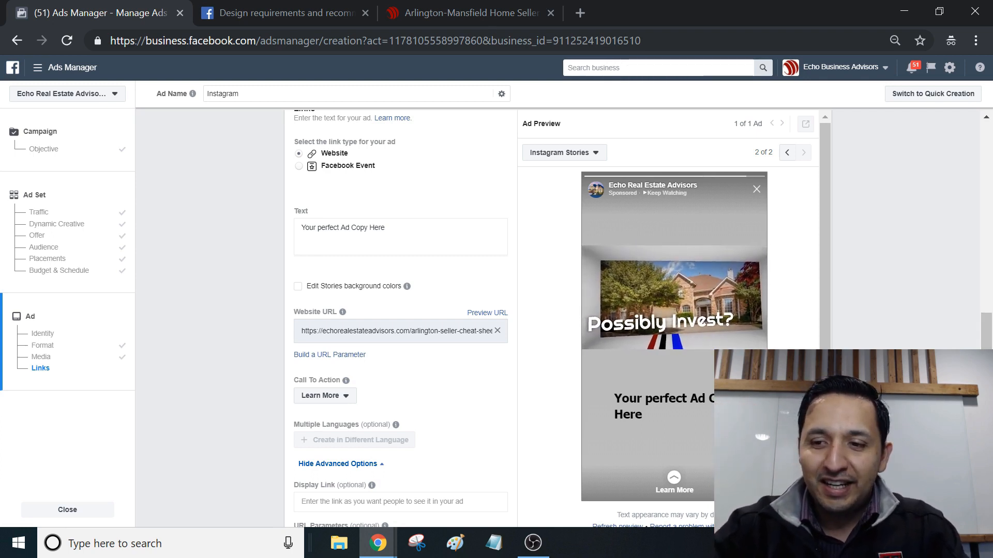
Step: Leave the Facebook Pixel conversion tracking on and confirm the ad for publishing
scroll(400, 310, down, 5)
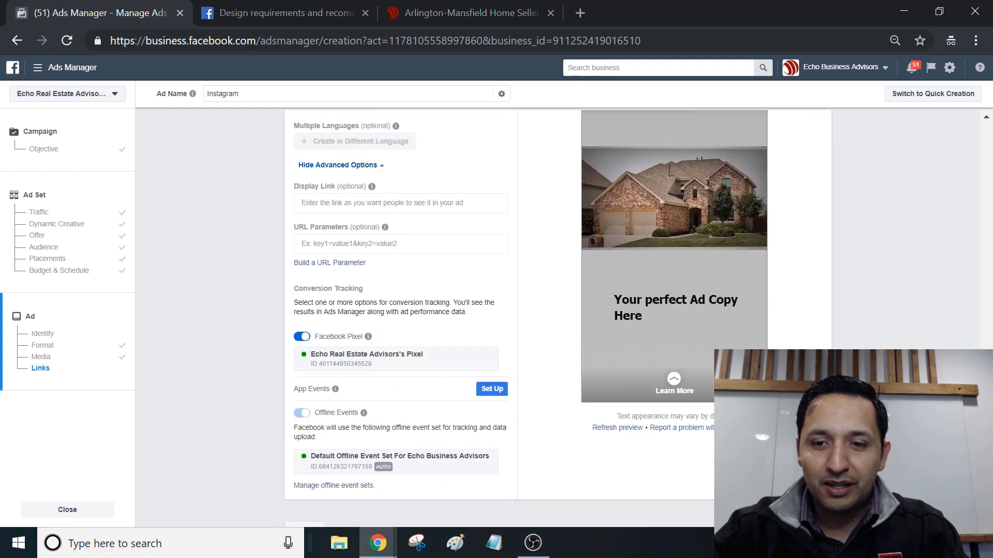
scroll(401, 310, down, 2)
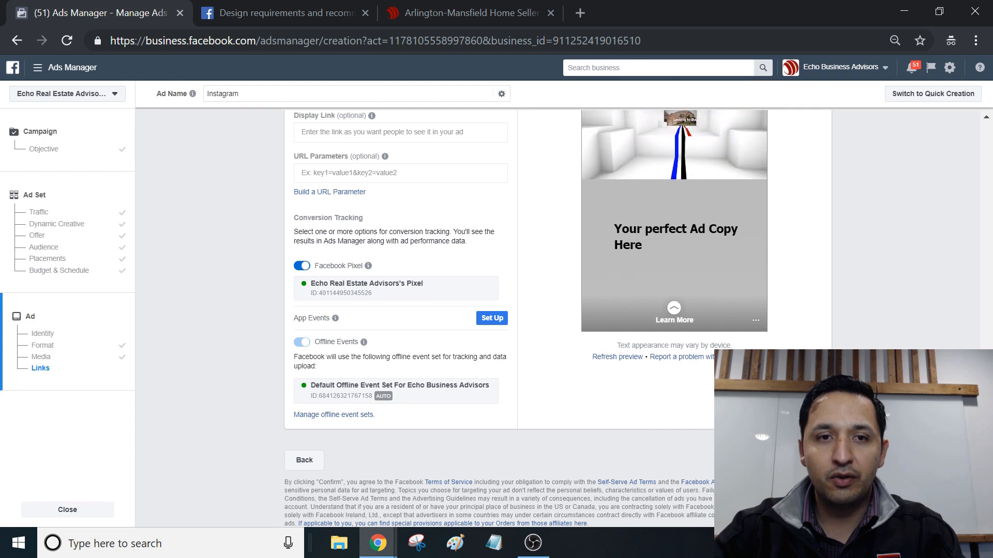
click(808, 460)
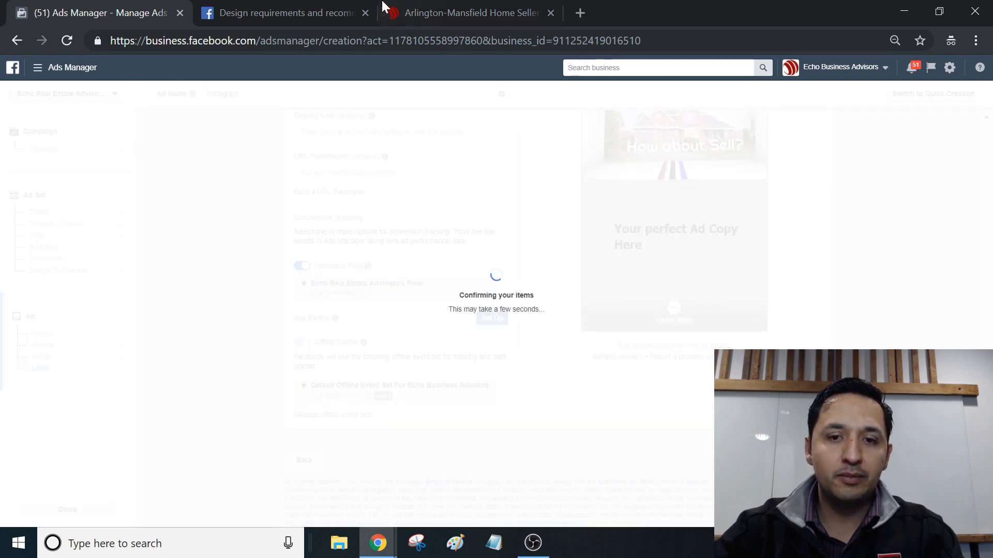
Step: Revisit the Instagram ad design requirements page from its beginning while the ad is being published
click(293, 6)
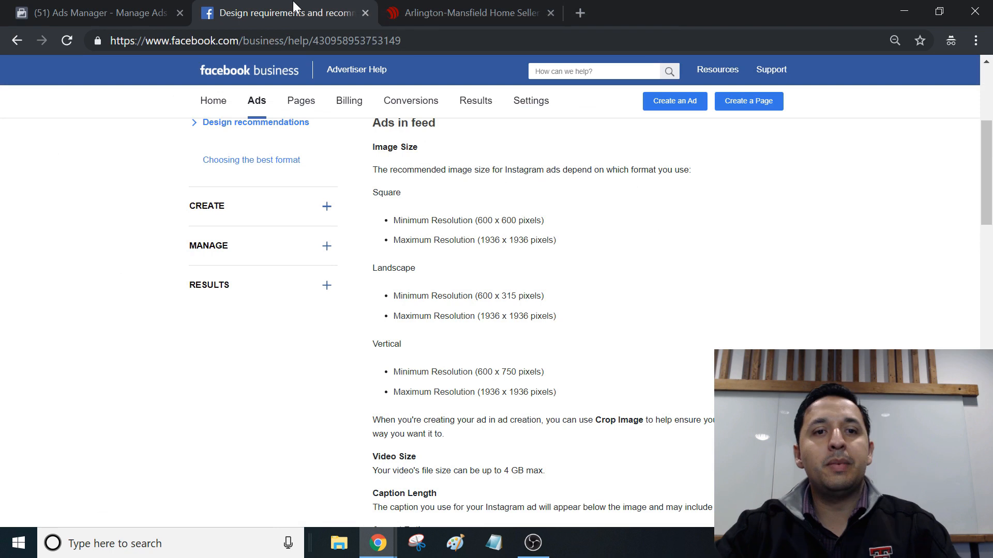
click(138, 6)
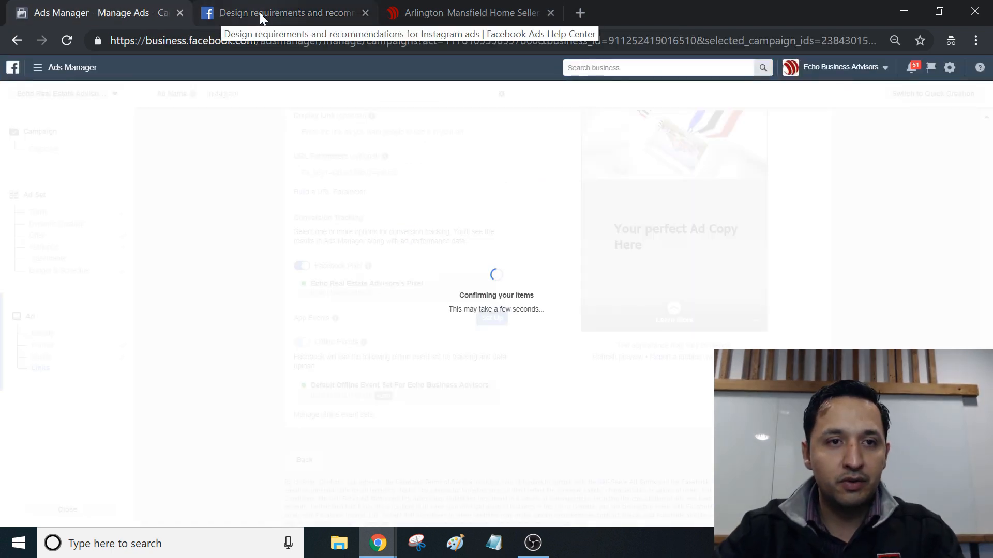
click(259, 13)
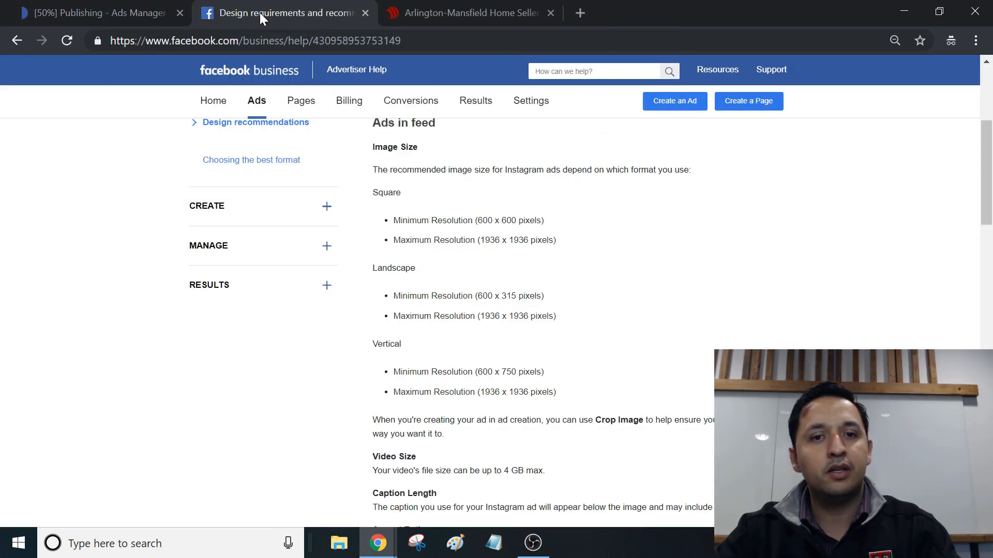
scroll(699, 332, up, 5)
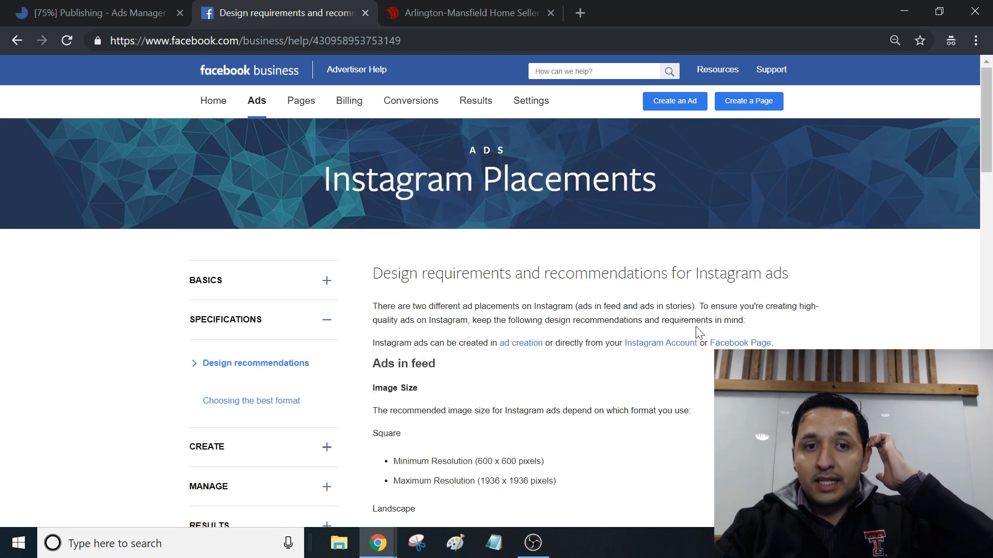